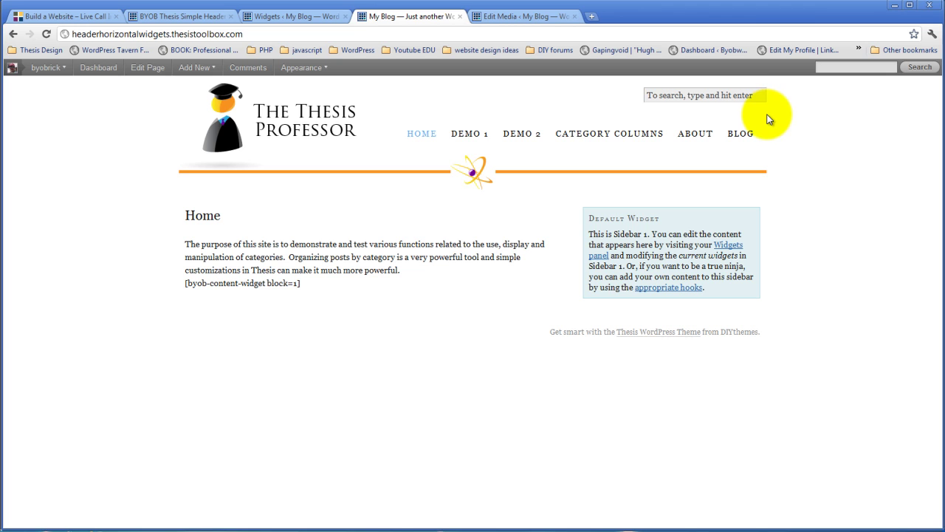
Step: Open a new blank Chrome tab beside the Thesis Professor site
click(592, 16)
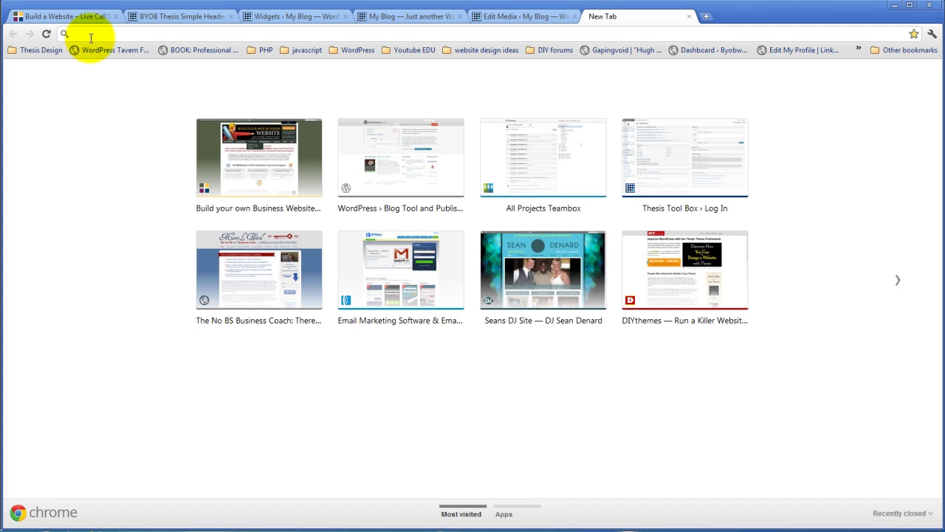
Step: Search Google for 'facebook like button code' and open the Facebook Developers Like Button page
text(fac)
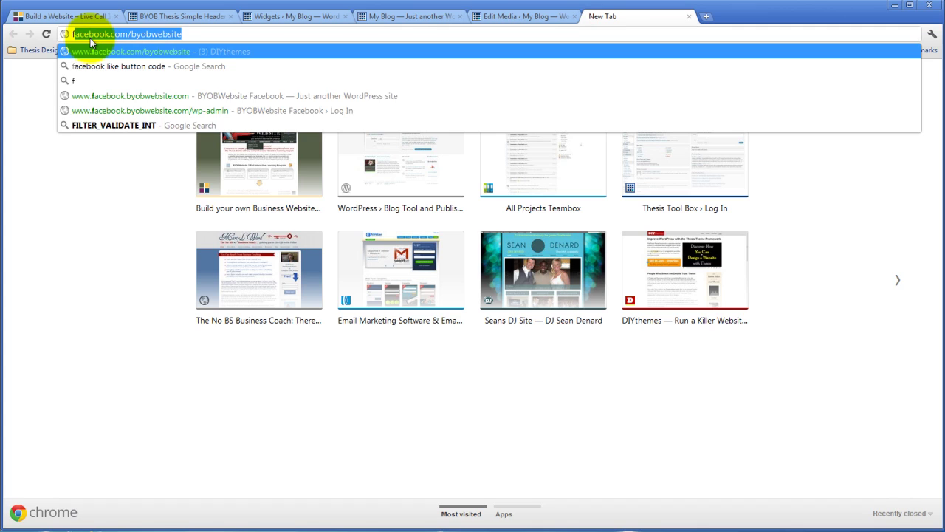
text(ebook like button code)
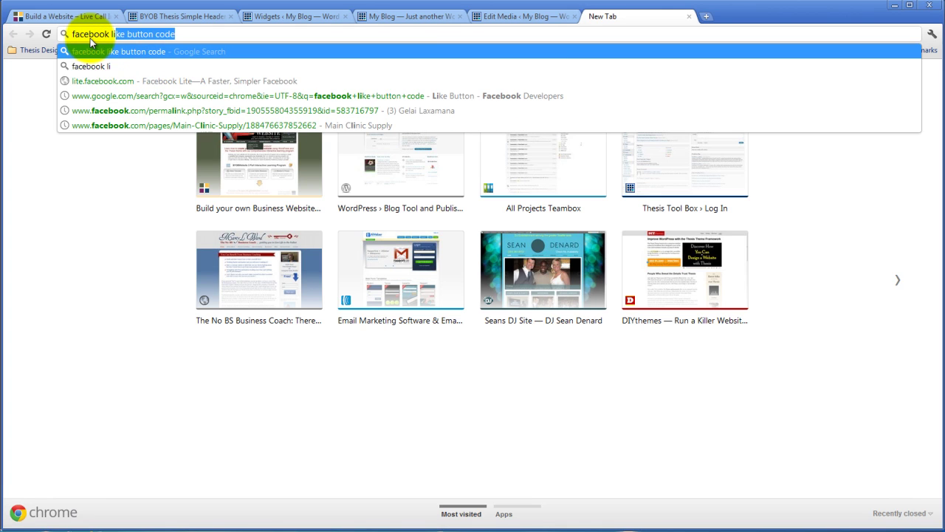
key(Return)
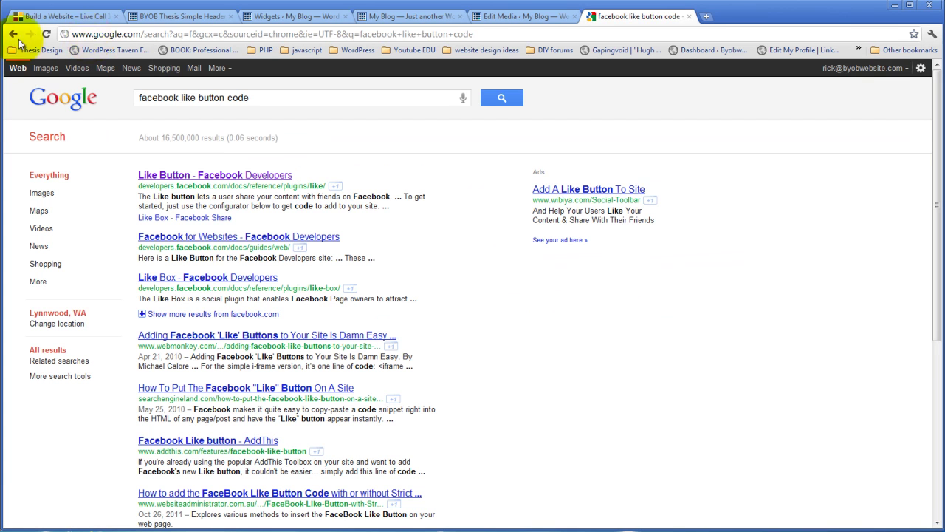
click(234, 176)
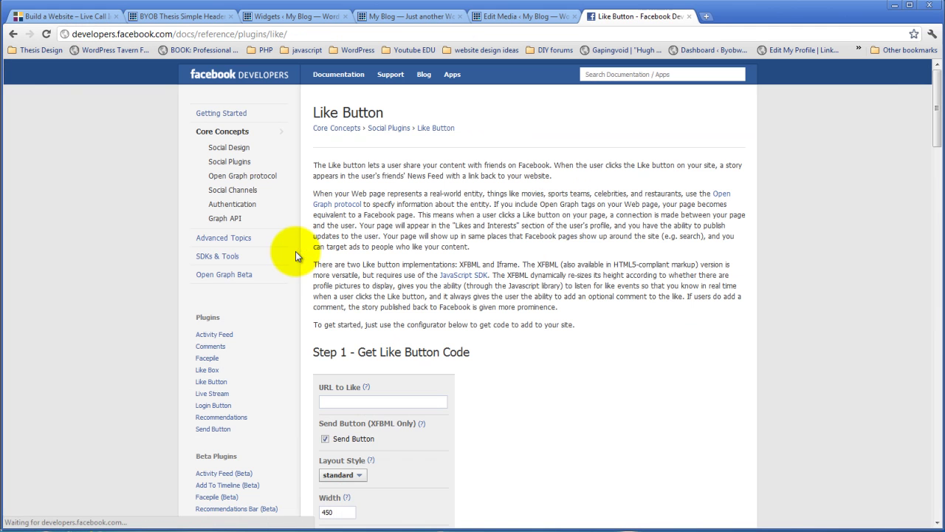
Step: Turn off the Send button and set the Like button layout to button_count
scroll(511, 145, down, 3)
scroll(511, 144, down, 2)
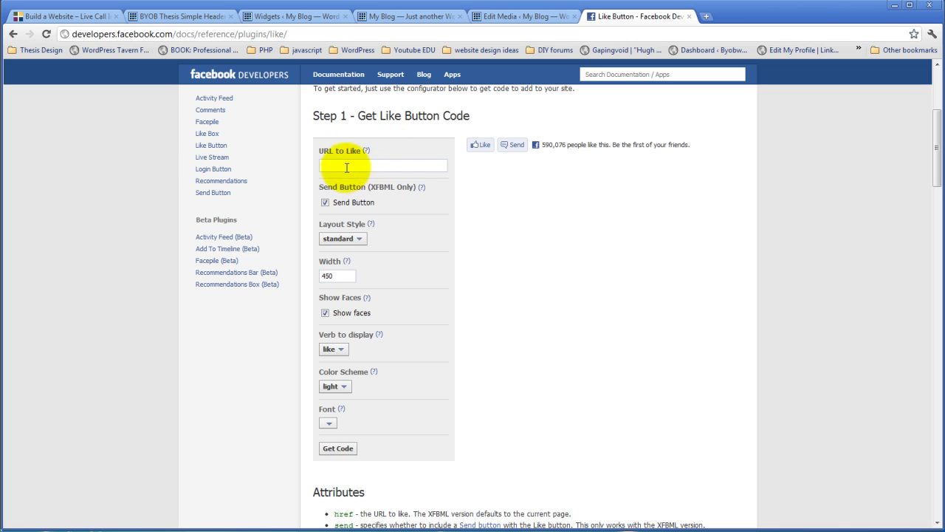
click(325, 203)
click(362, 240)
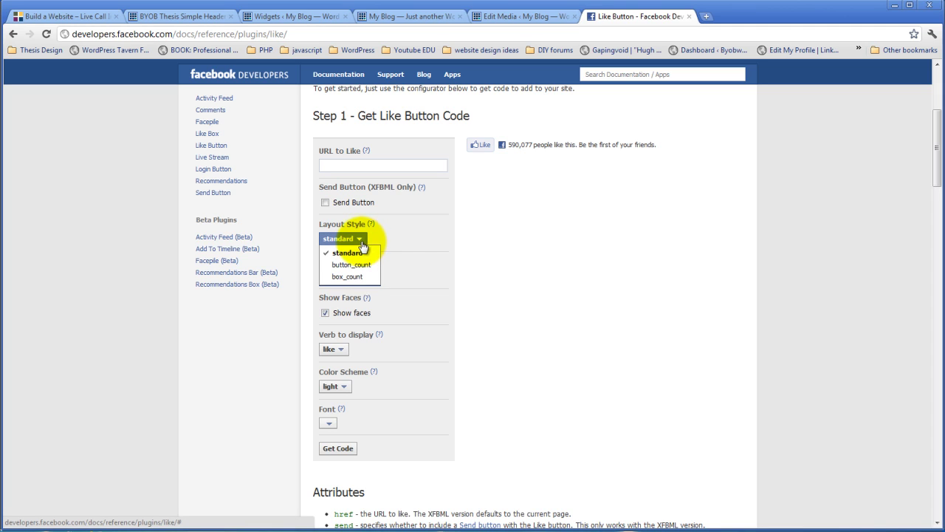
click(353, 265)
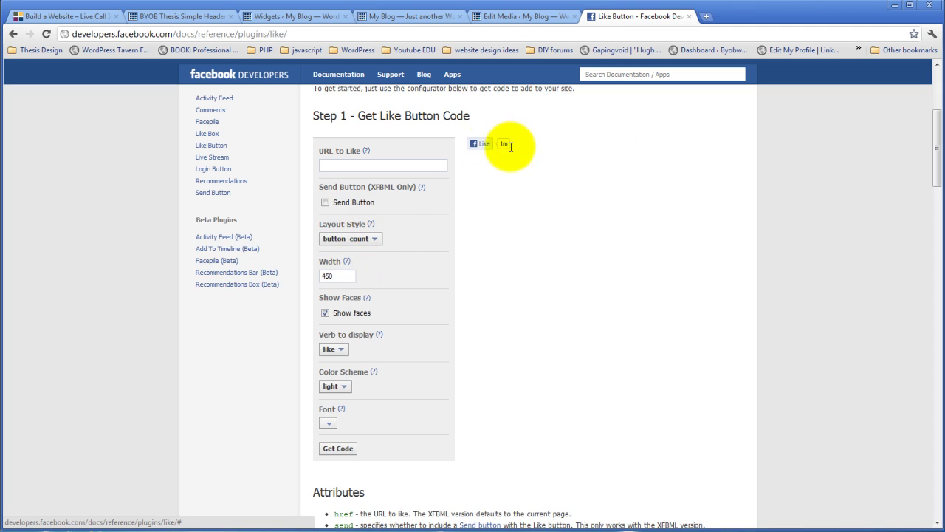
click(360, 239)
click(354, 278)
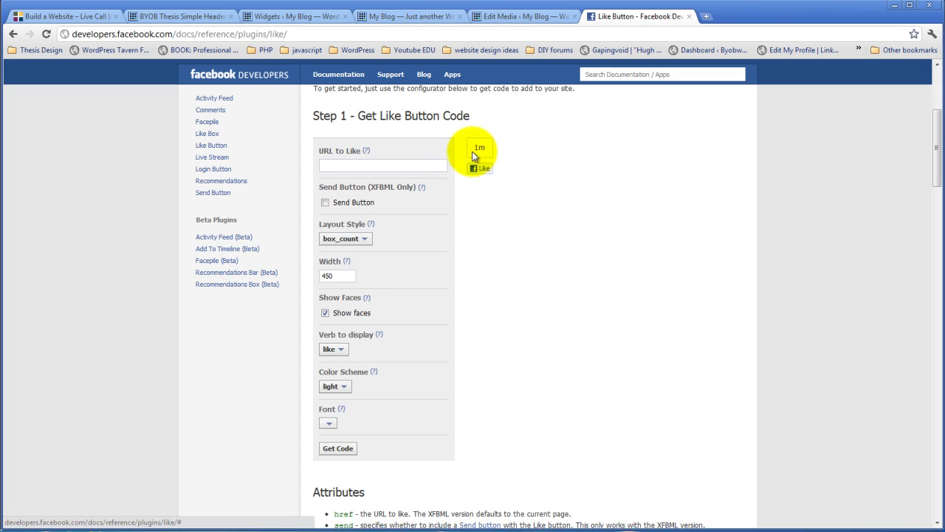
click(345, 238)
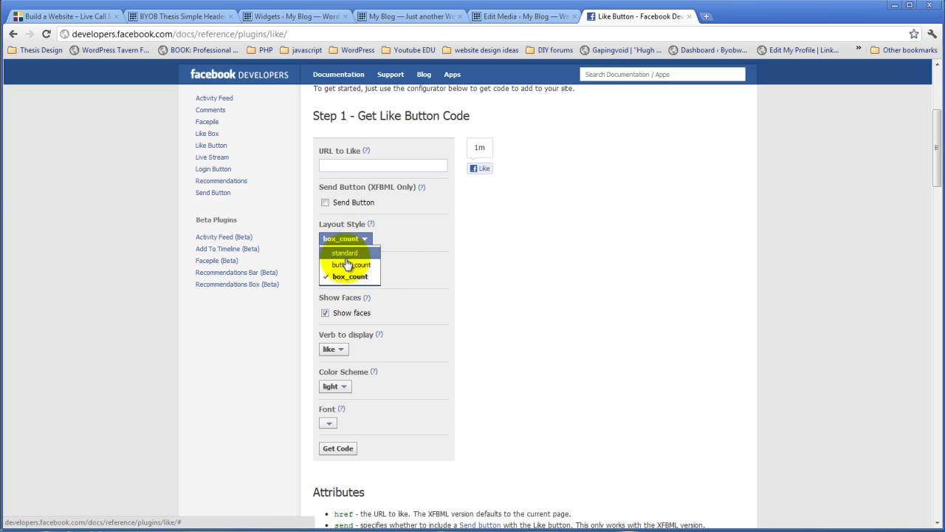
click(346, 251)
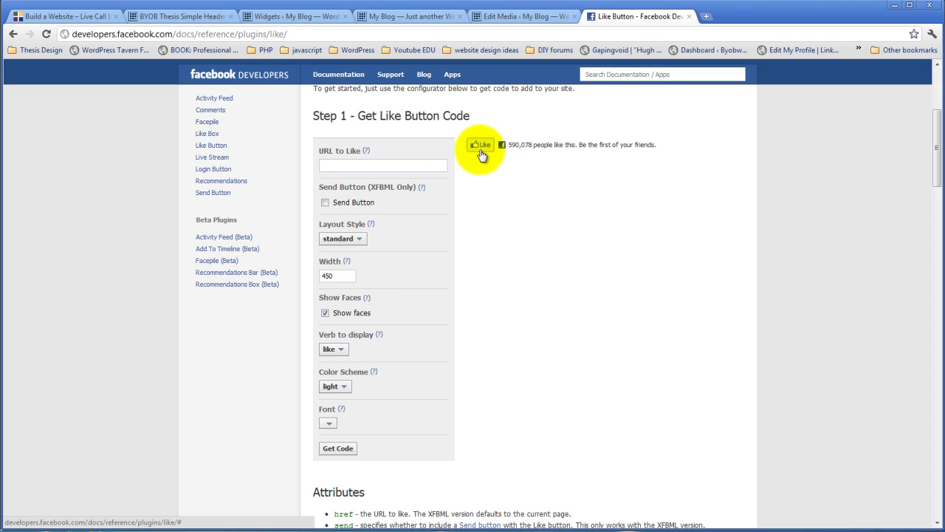
click(361, 240)
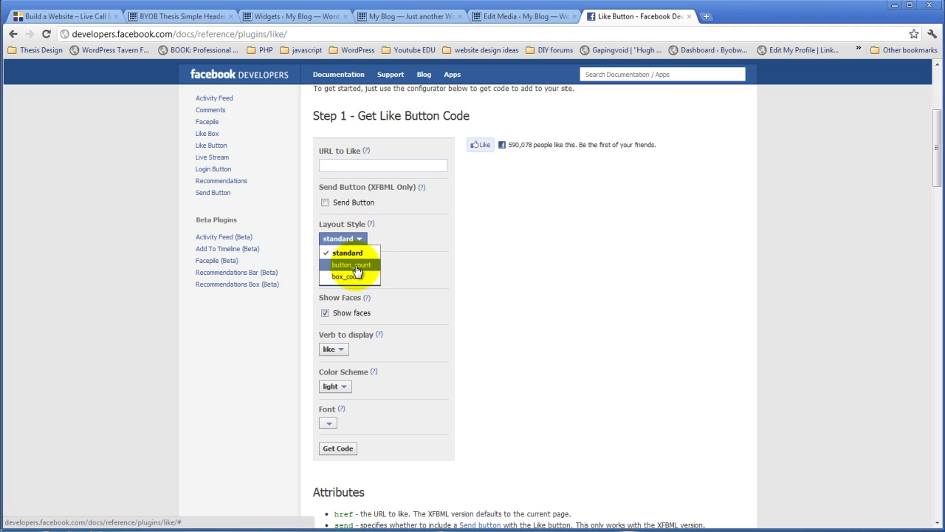
click(355, 266)
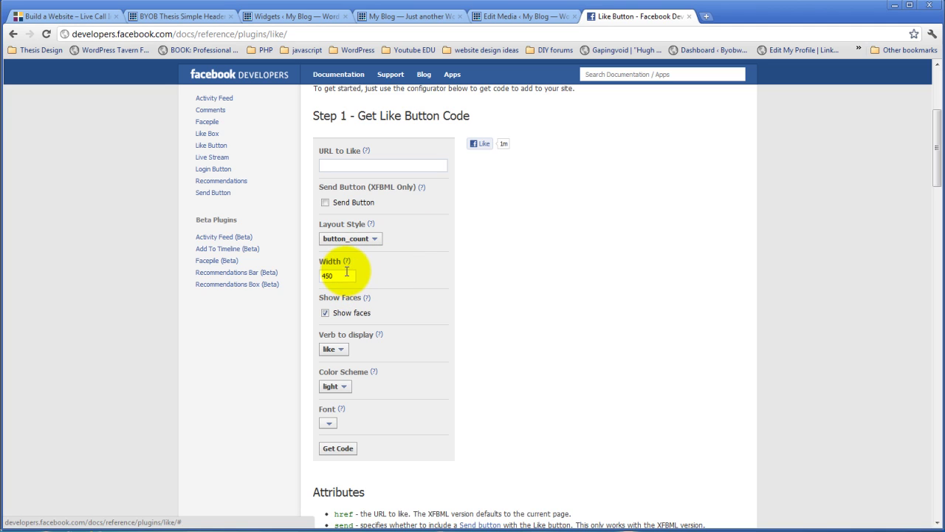
Step: Set the Like button width to 75, hide faces, and keep 'like' as the verb
drag(342, 276, 321, 277)
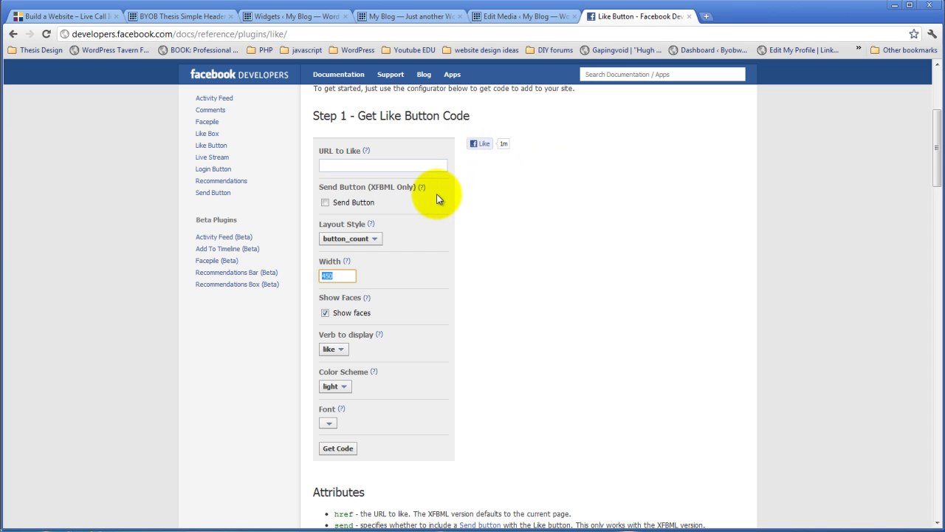
text(75)
click(326, 313)
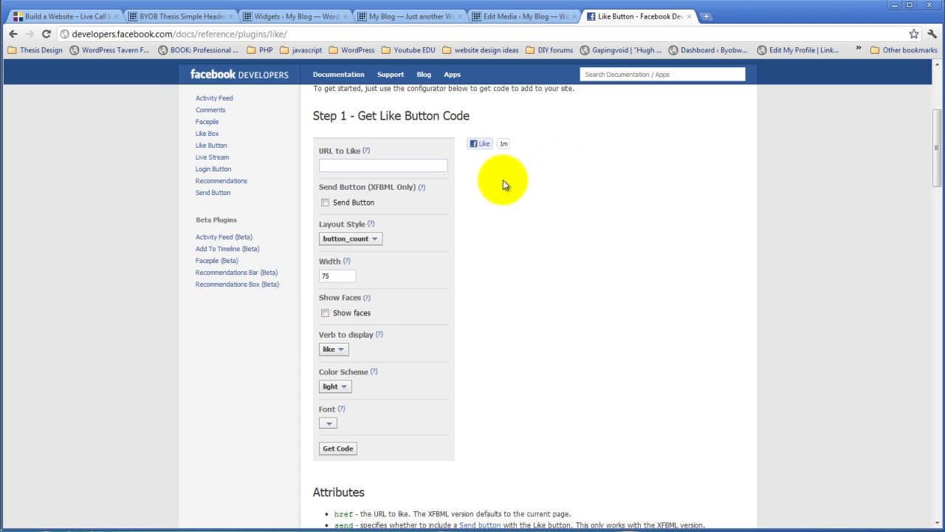
click(341, 350)
click(341, 350)
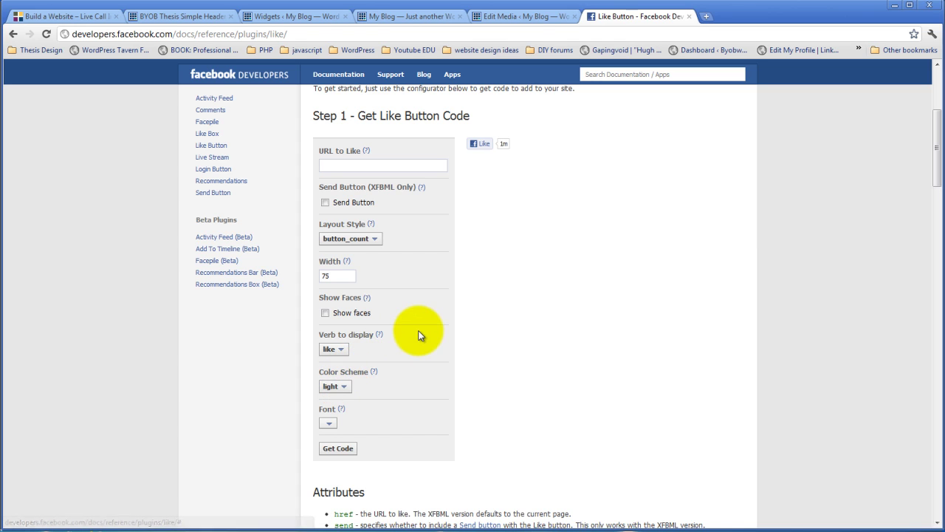
scroll(419, 331, down, 1)
scroll(388, 341, up, 1)
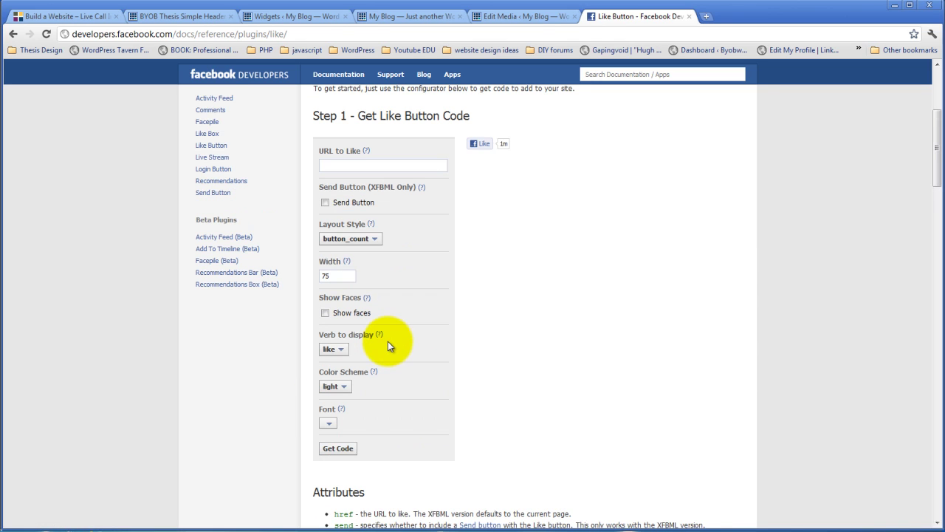
Step: Generate the Like Button code and select the JavaScript SDK and fb-like div snippets
click(338, 450)
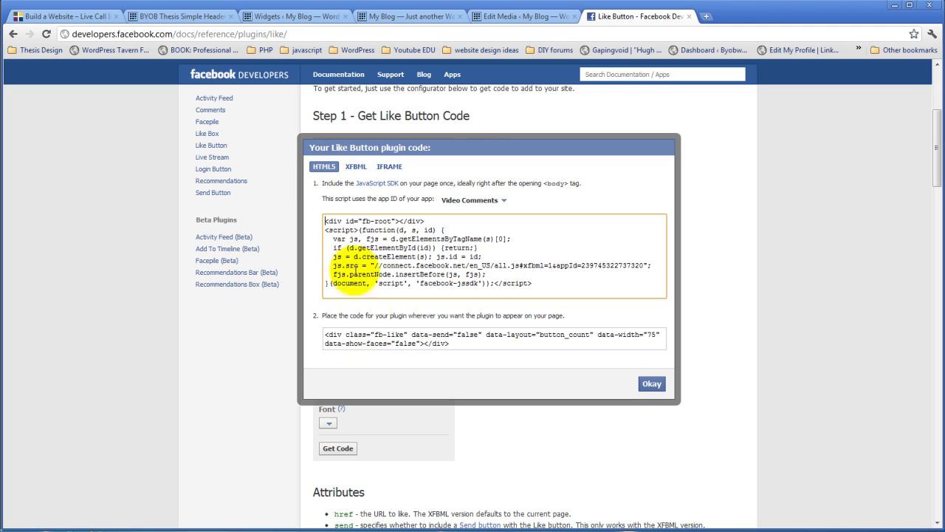
drag(595, 278, 323, 218)
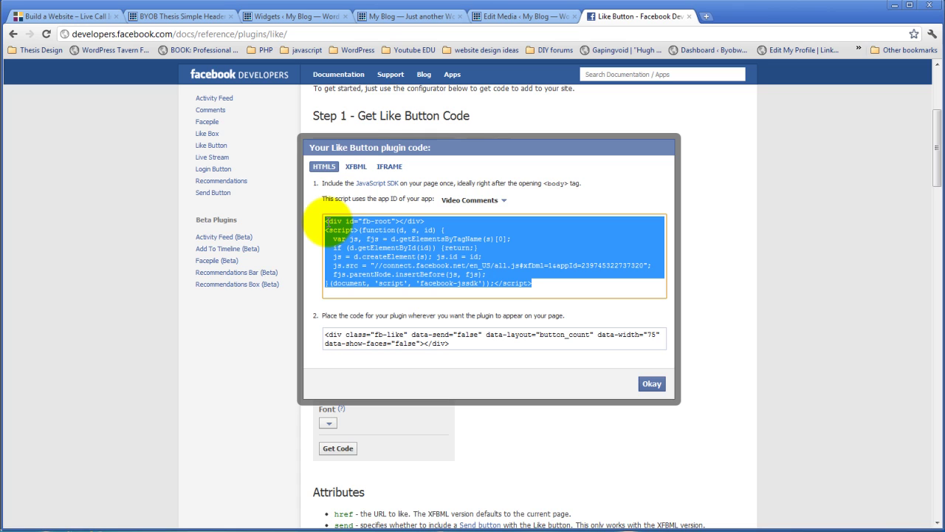
click(467, 345)
key(ctrl+c)
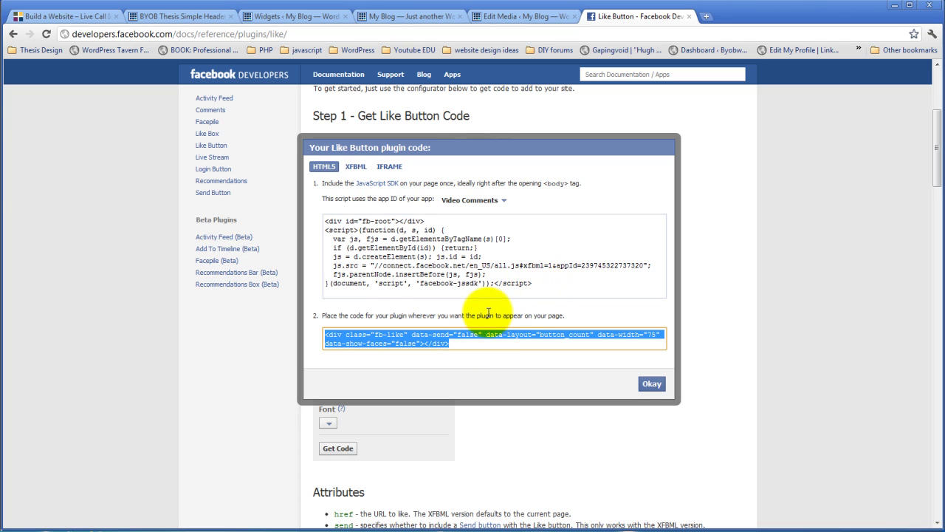
Step: Paste the fb-like div snippet into the Right Header Area Text widget and save it
click(294, 18)
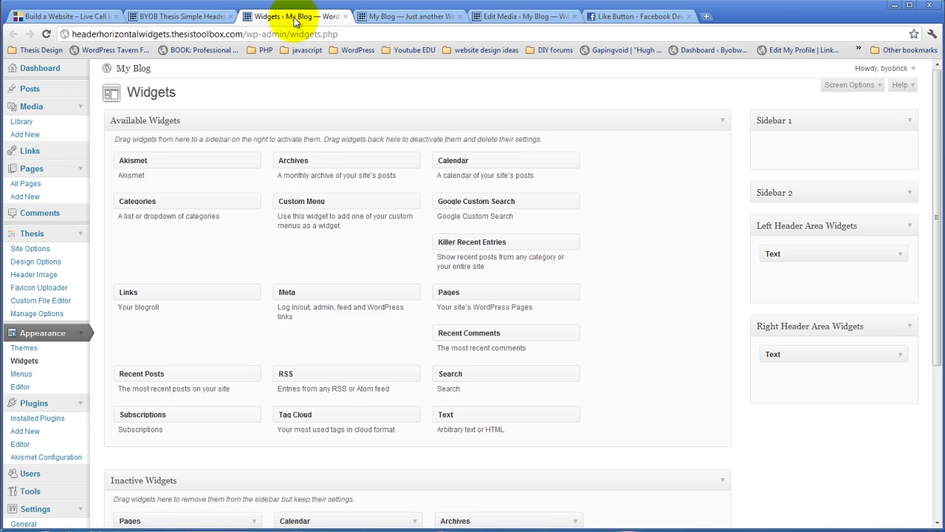
click(900, 360)
click(698, 423)
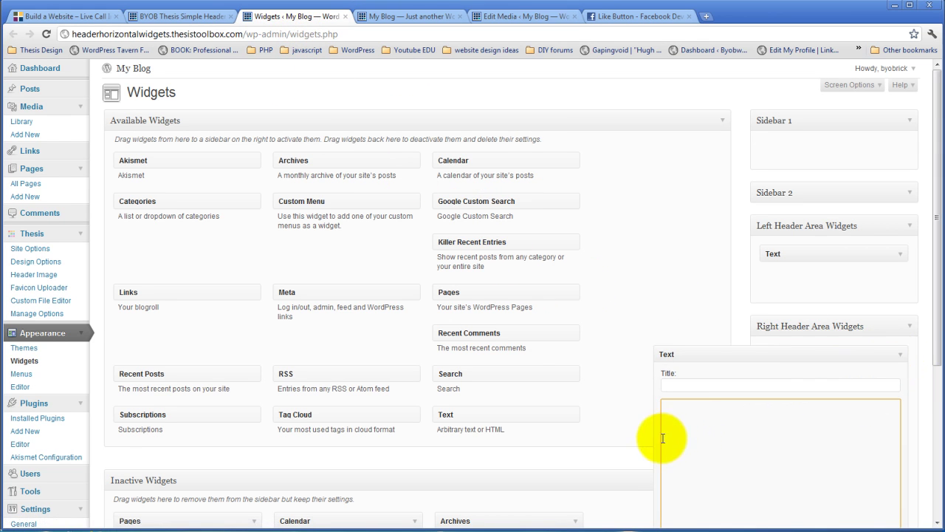
key(ctrl+v)
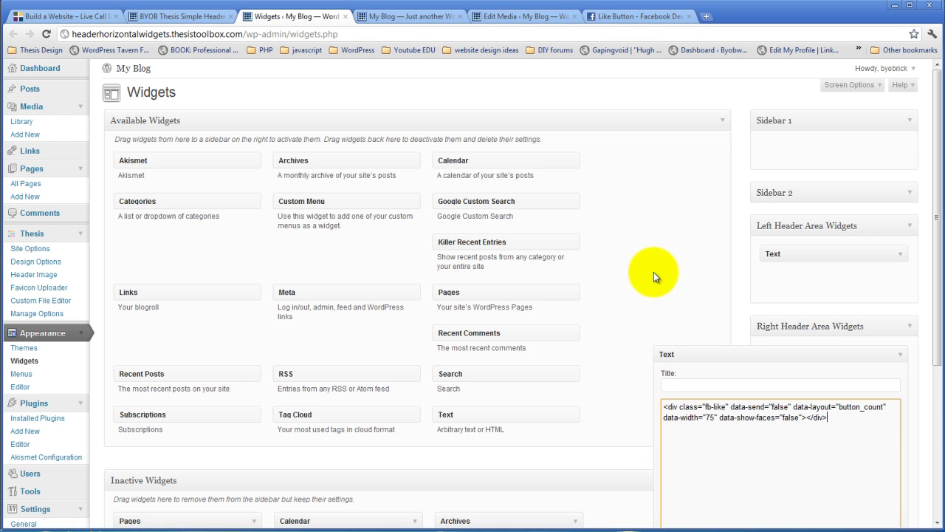
scroll(654, 272, down, 3)
click(884, 361)
scroll(636, 164, up, 2)
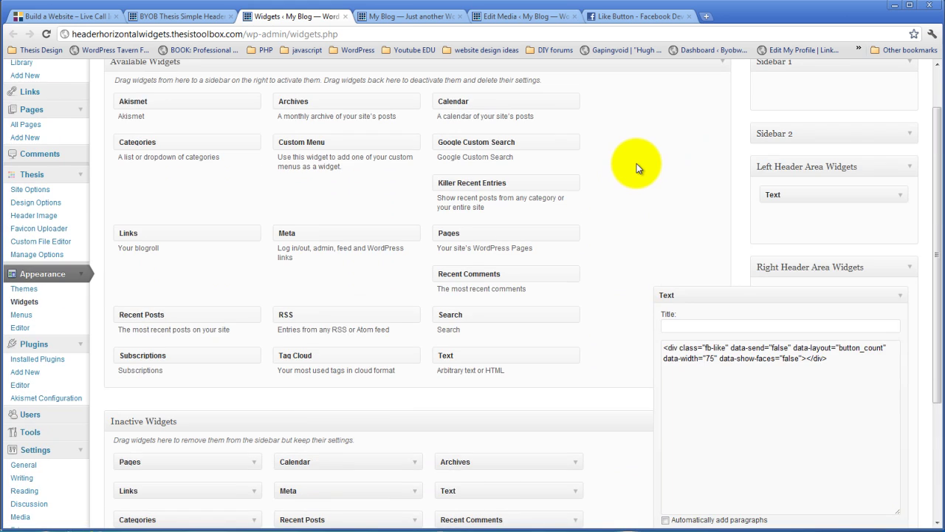
scroll(637, 164, up, 1)
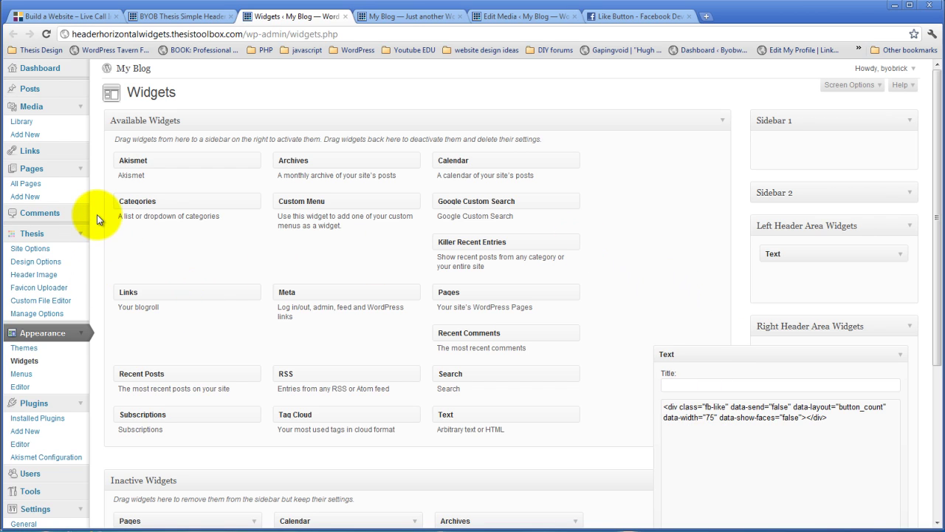
Step: Open Thesis Site Options and expand the Stat and Tracking Scripts section
click(34, 251)
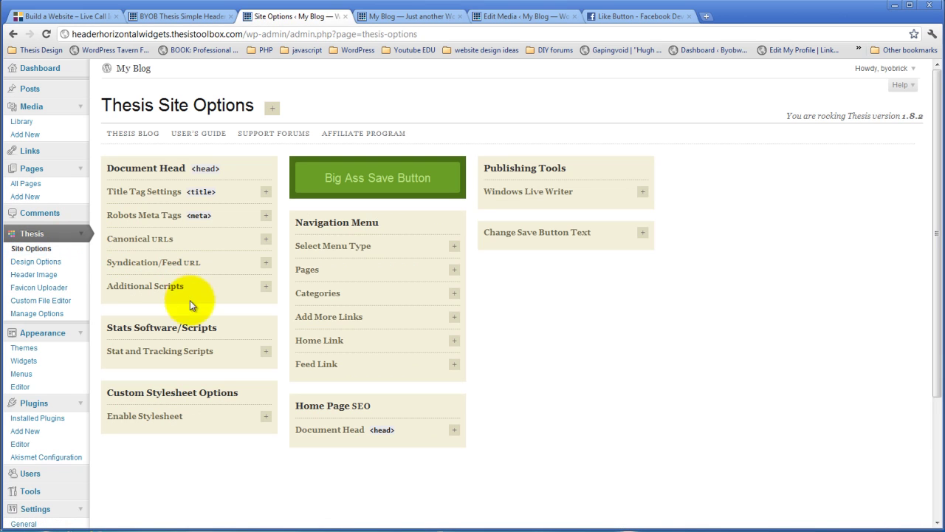
click(266, 351)
scroll(258, 377, down, 3)
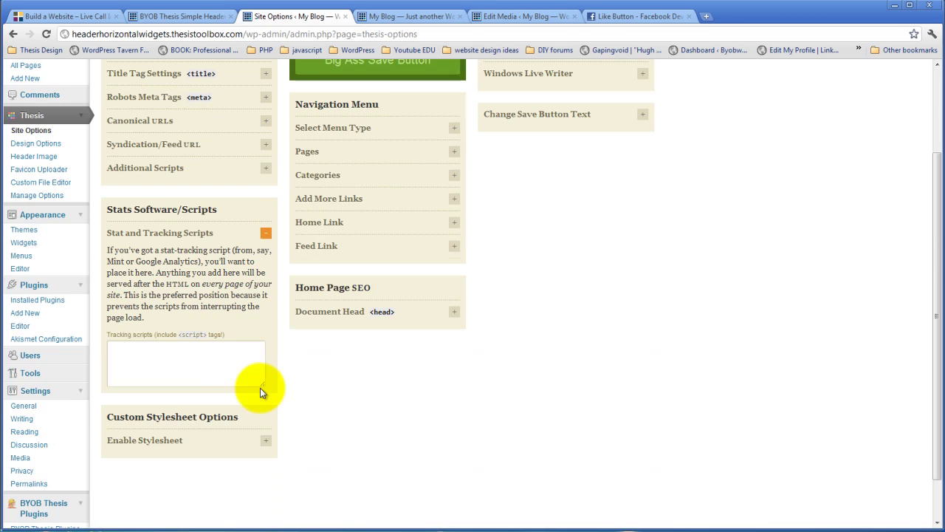
click(135, 356)
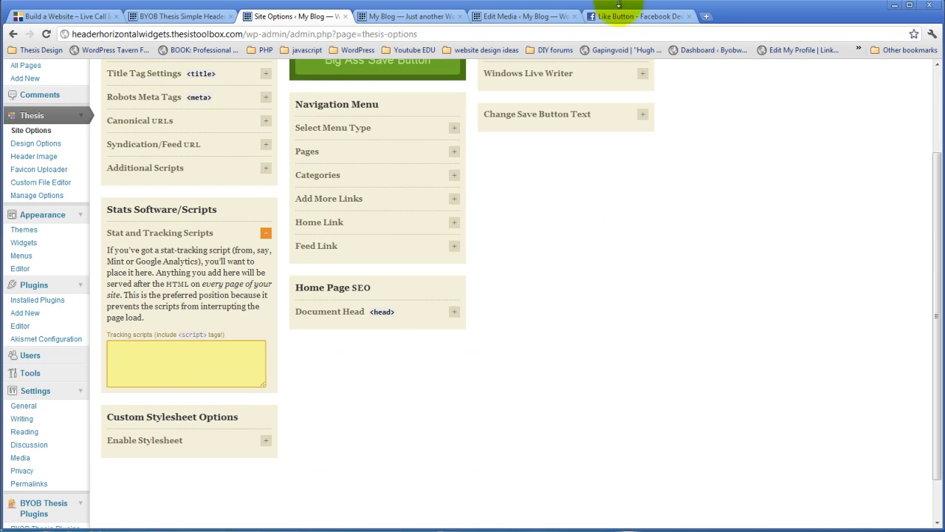
Step: Paste the Facebook JavaScript SDK code into Tracking scripts and save the site options
click(642, 17)
click(568, 269)
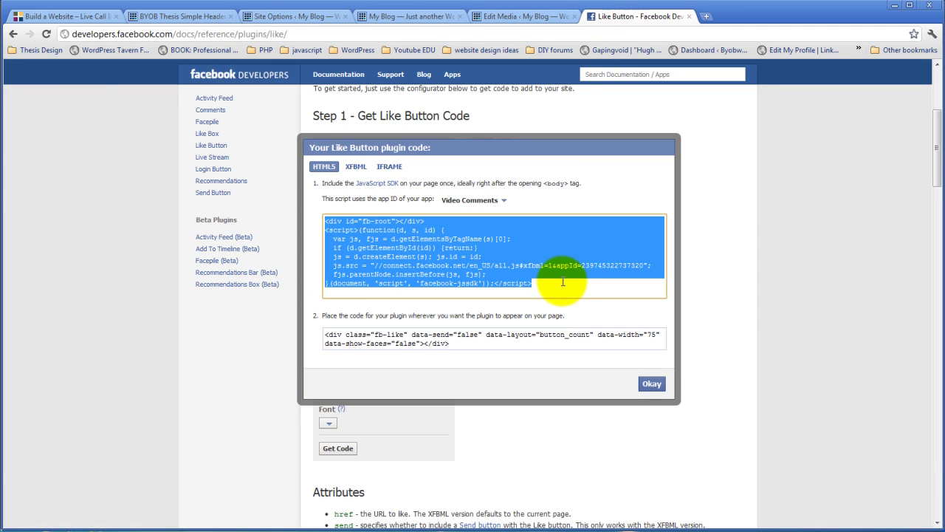
click(523, 18)
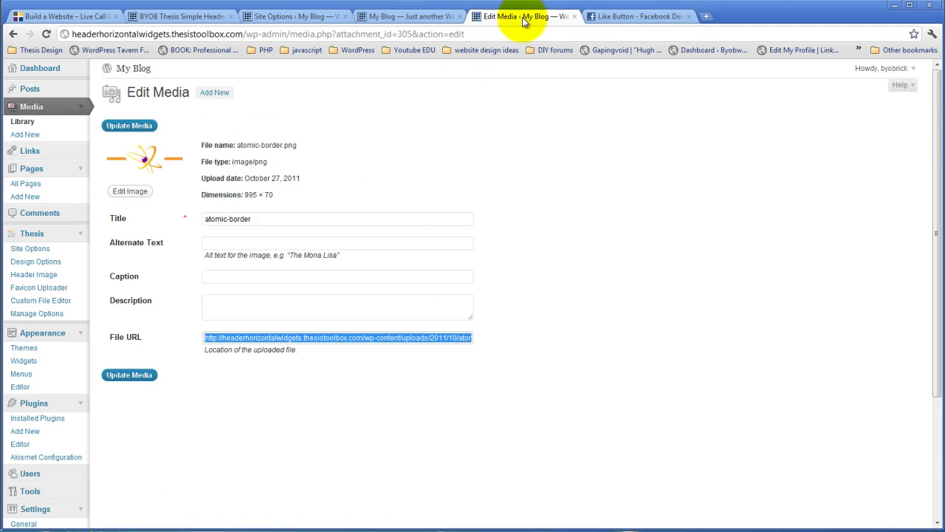
click(429, 16)
click(288, 17)
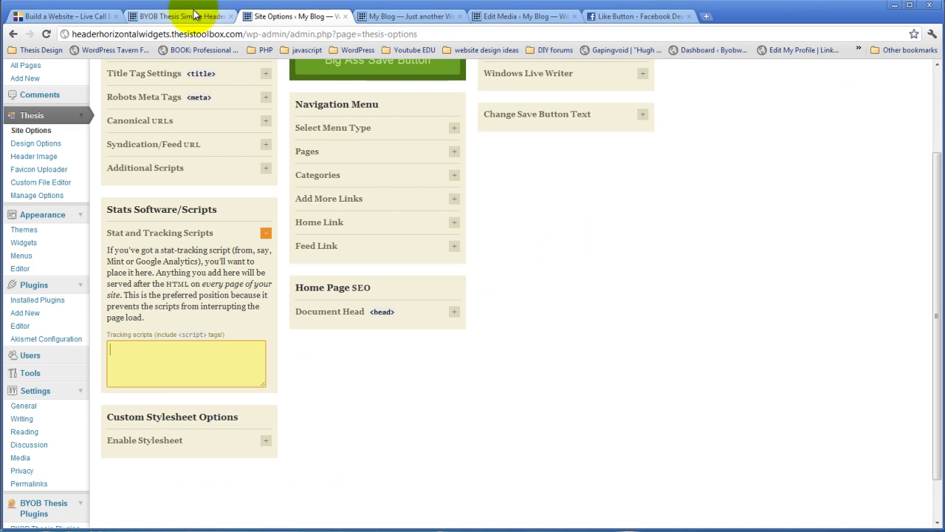
click(127, 353)
key(ctrl+v)
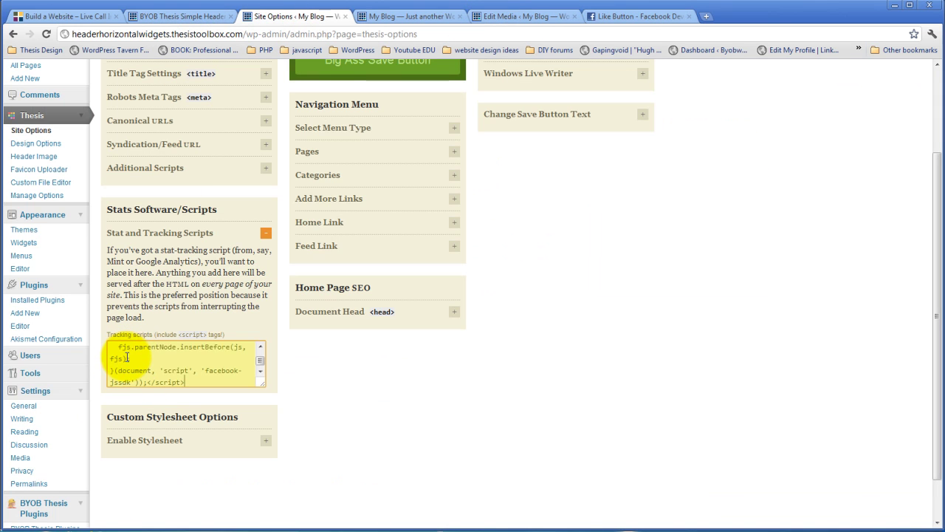
click(401, 70)
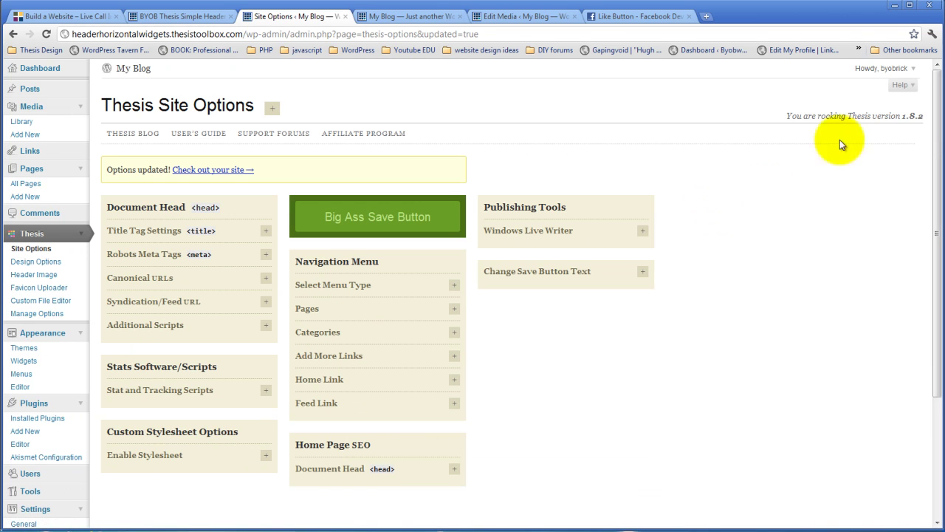
Step: Reload the My Blog home page to show the Facebook Like button in the header
click(391, 16)
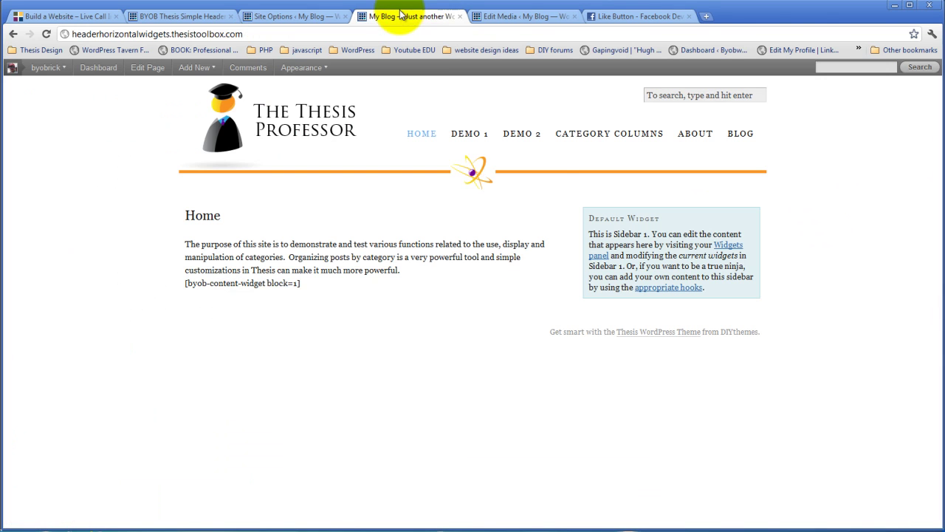
click(49, 35)
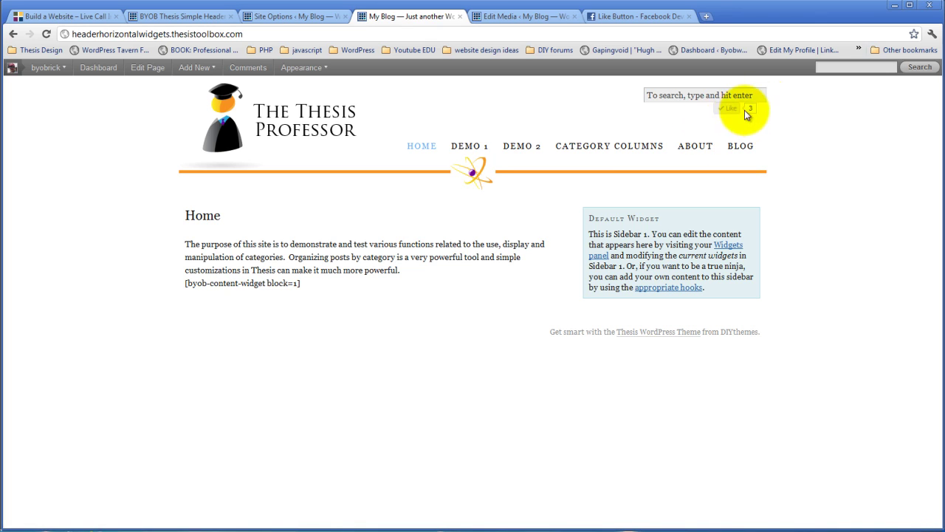
Step: Close the Like Button code dialog and search Google for 'twitter button code'
click(660, 16)
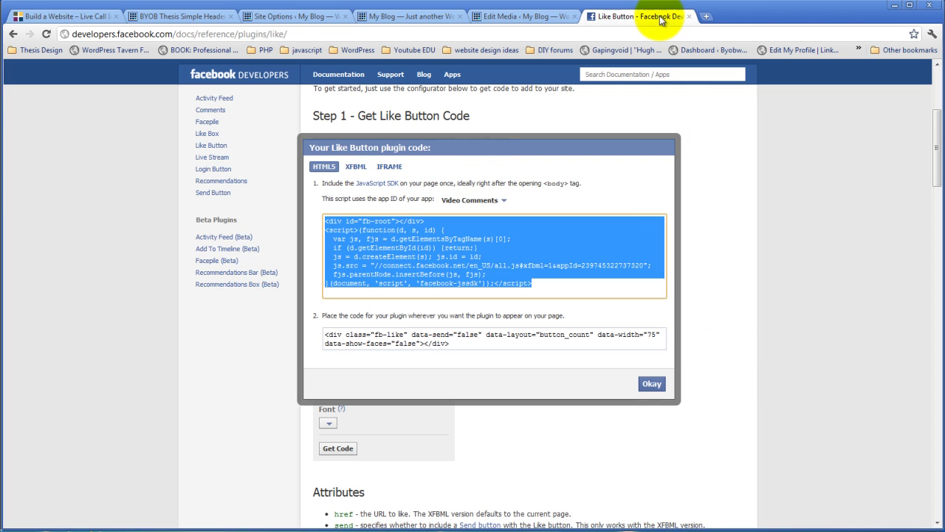
click(654, 382)
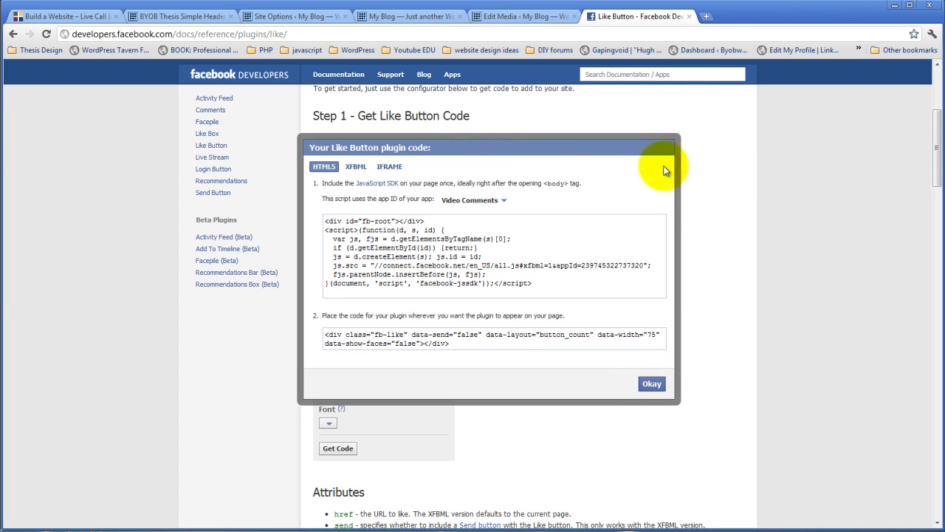
click(652, 382)
click(234, 36)
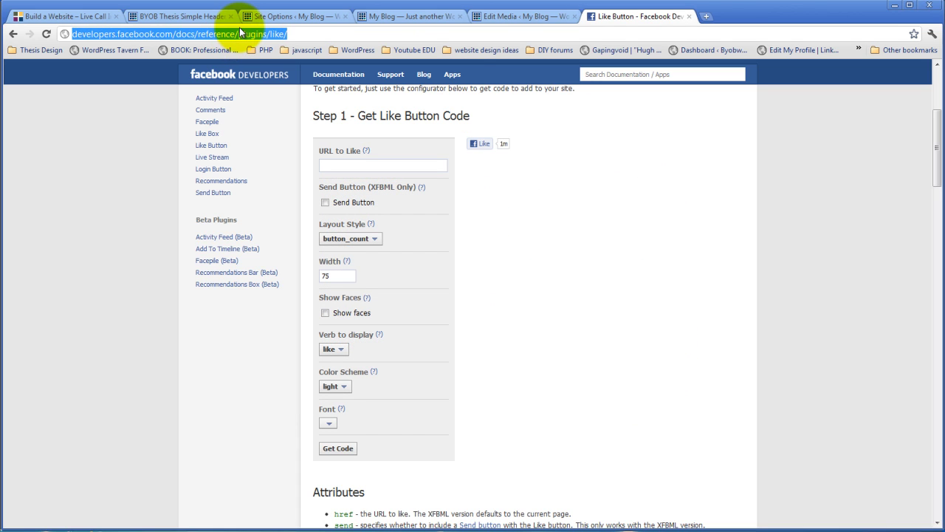
text(twi)
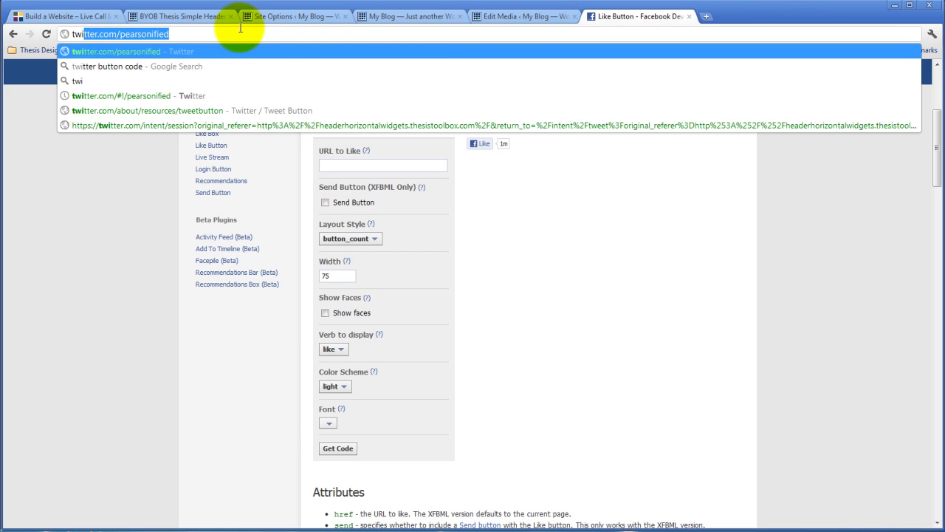
text(tter)
key(Return)
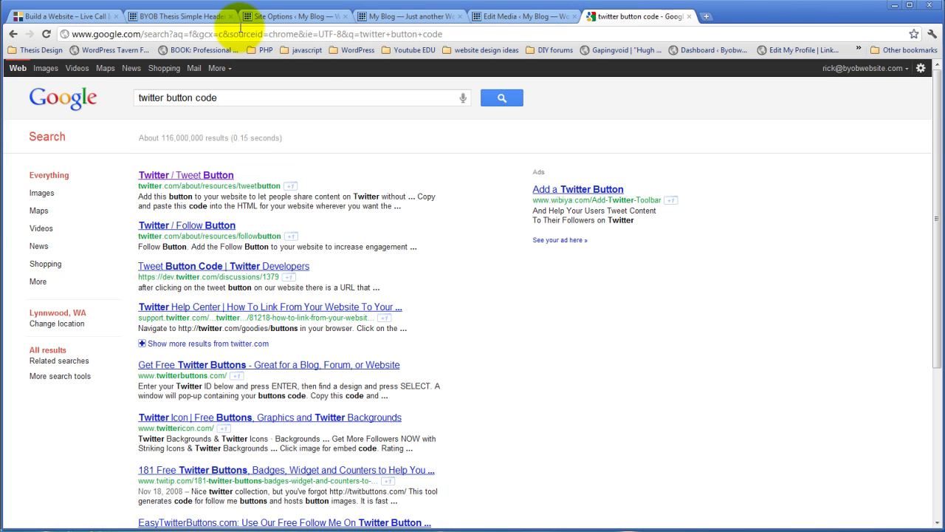
Step: Open Twitter's Tweet Button page, choose Horizontal count, and select the generated embed code
click(221, 175)
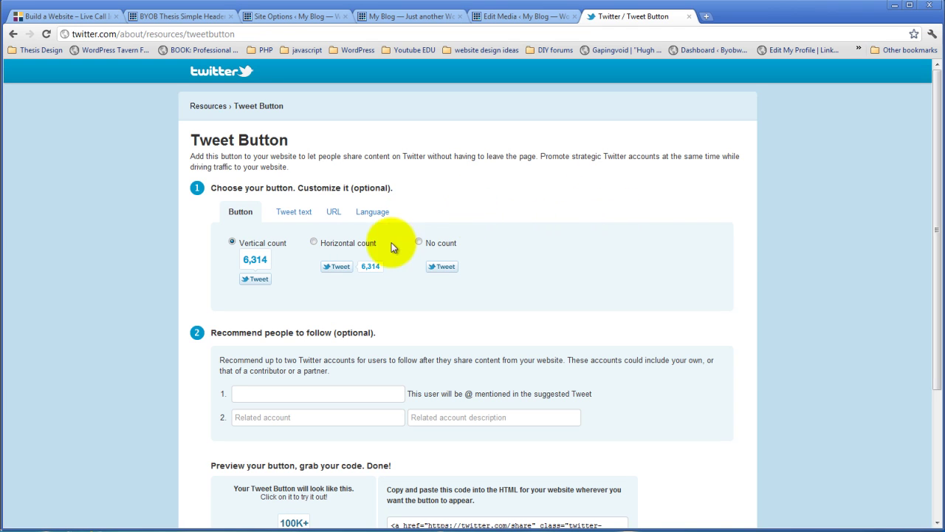
click(313, 242)
scroll(660, 211, down, 2)
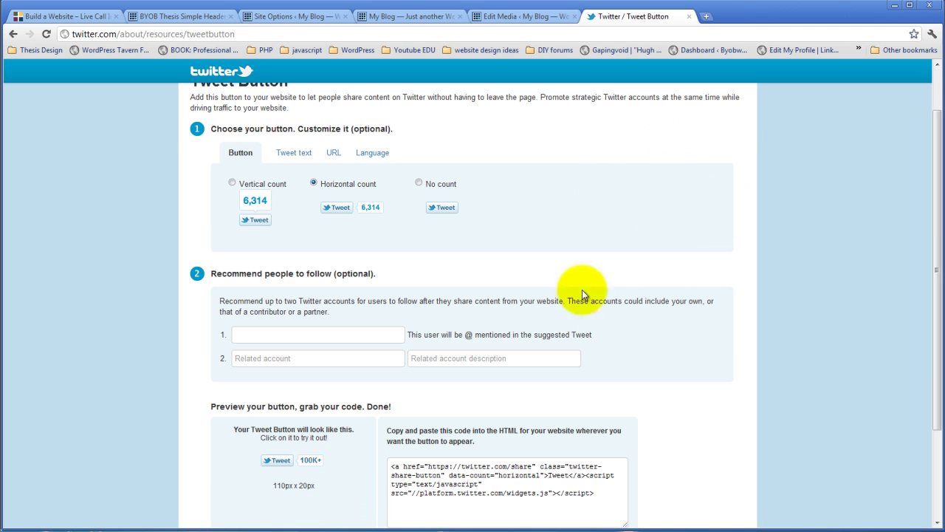
scroll(629, 290, up, 2)
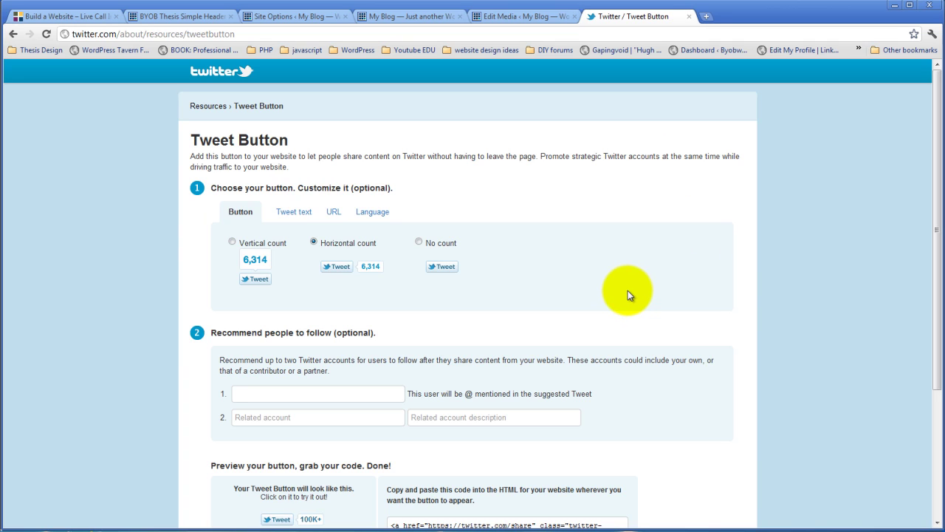
scroll(628, 293, down, 2)
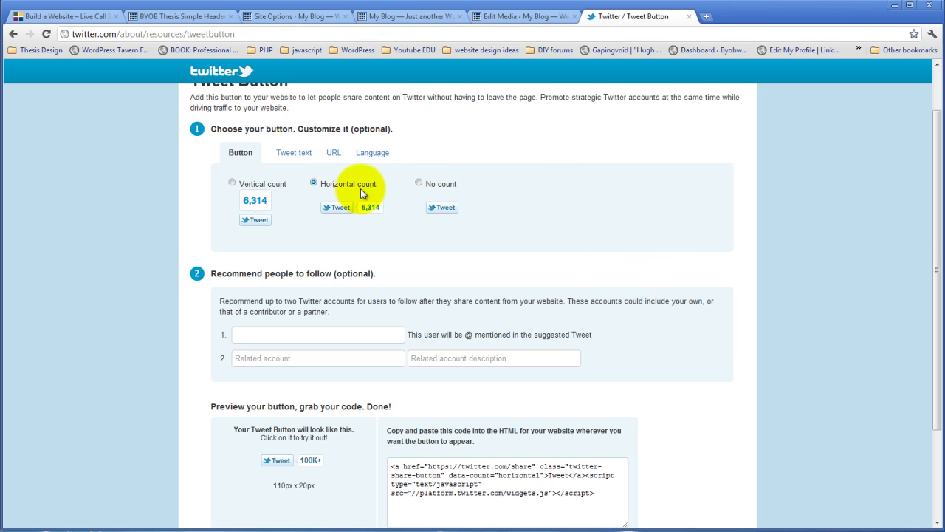
scroll(606, 201, down, 2)
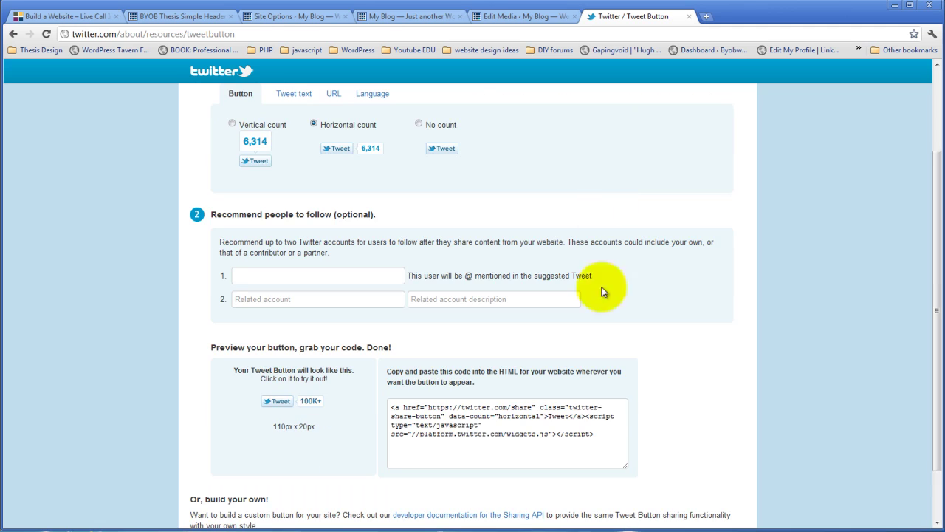
click(604, 433)
key(ctrl+c)
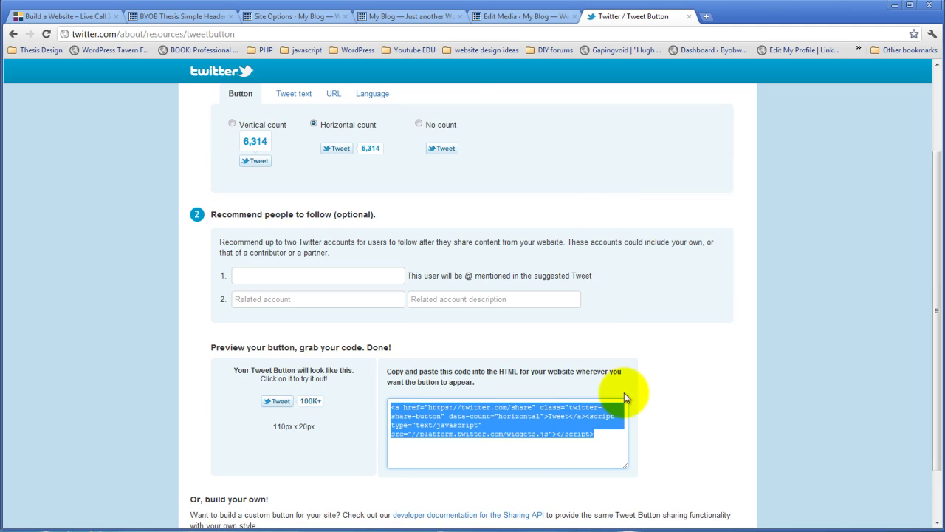
Step: Navigate to the WordPress Widgets admin page
click(515, 20)
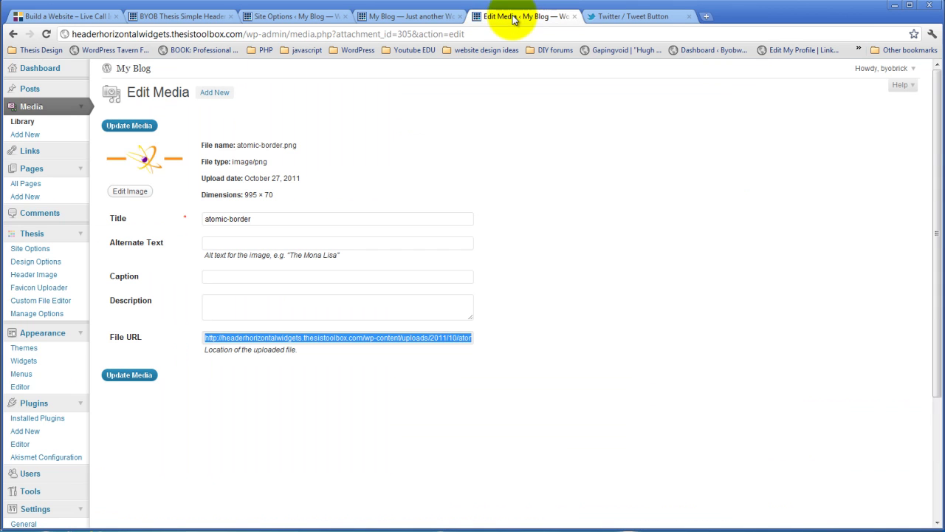
click(408, 18)
click(283, 20)
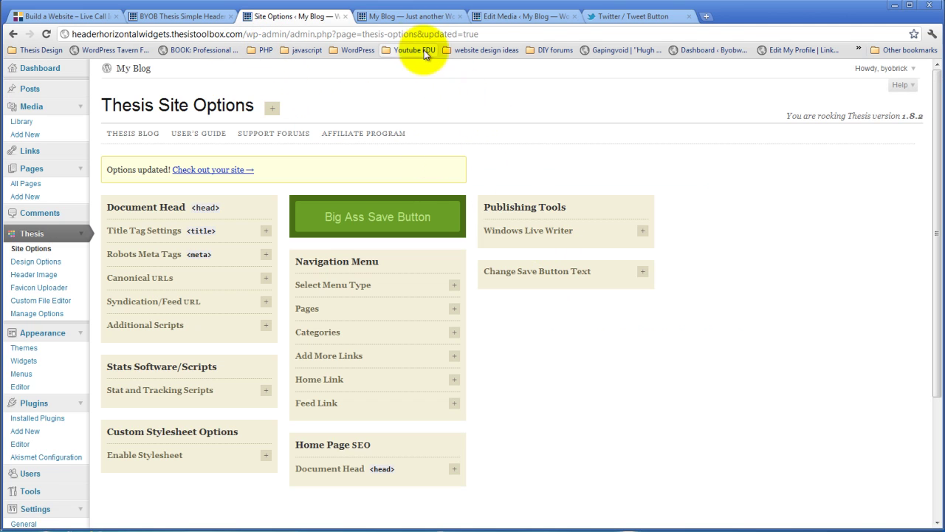
click(528, 18)
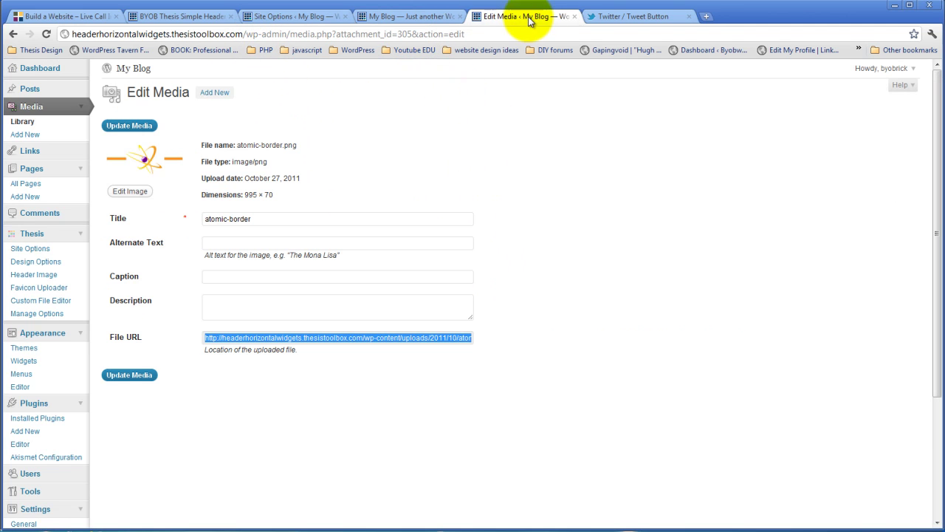
click(425, 18)
click(194, 18)
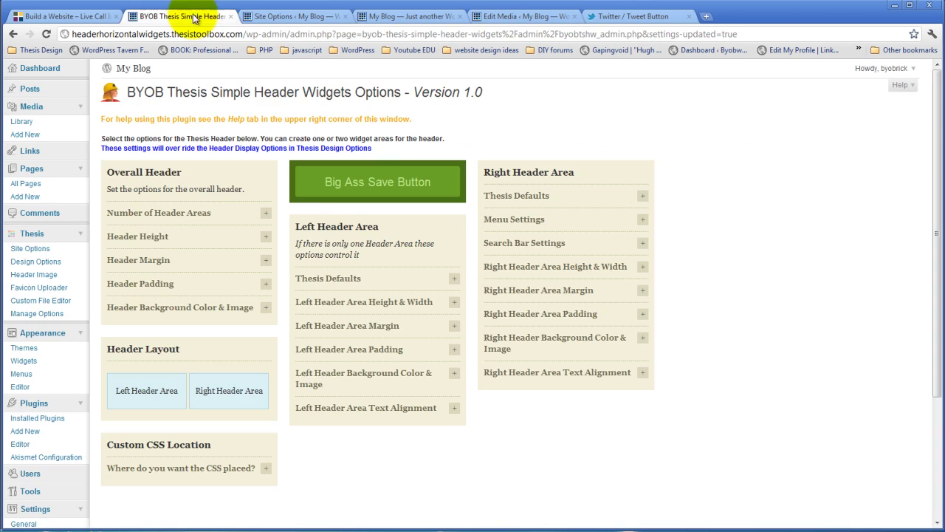
click(299, 14)
click(378, 16)
click(292, 13)
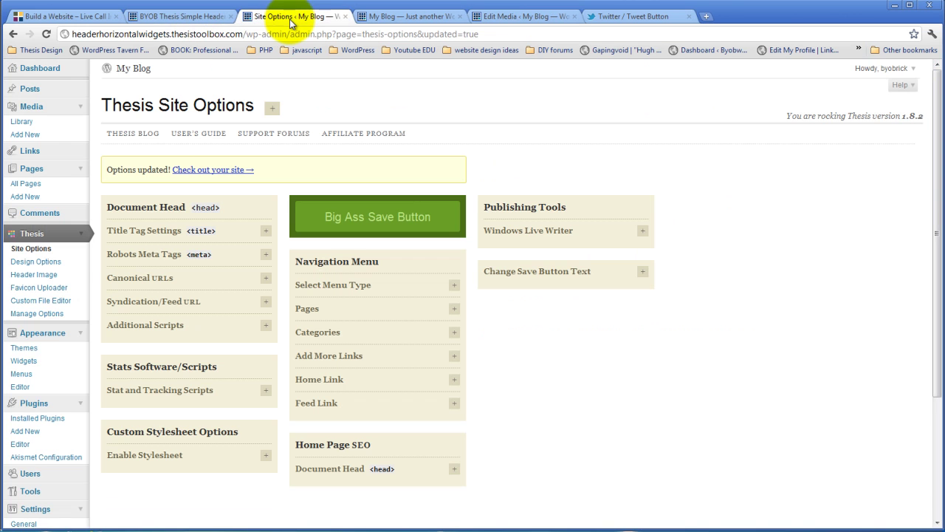
click(43, 363)
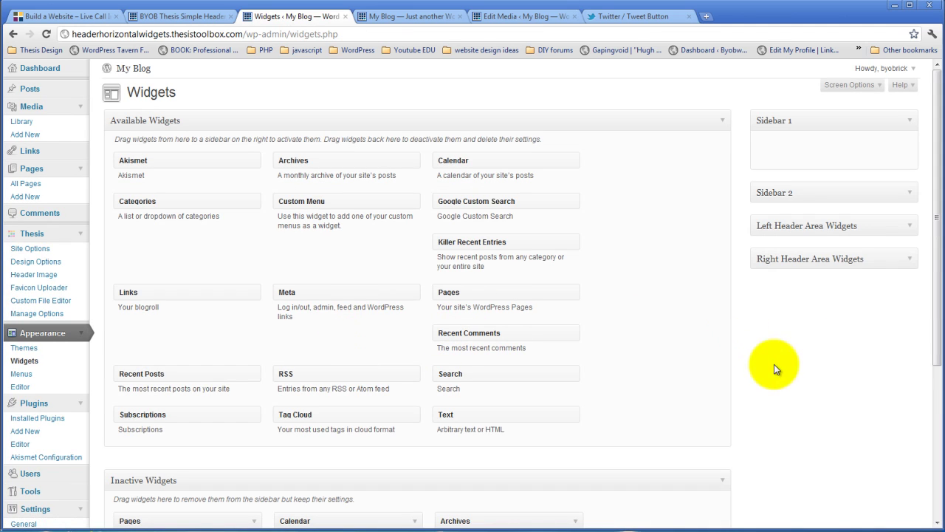
Step: Paste the Tweet button code after the fb-like div in the Right Header Area Text widget and save
click(910, 260)
click(903, 288)
click(840, 352)
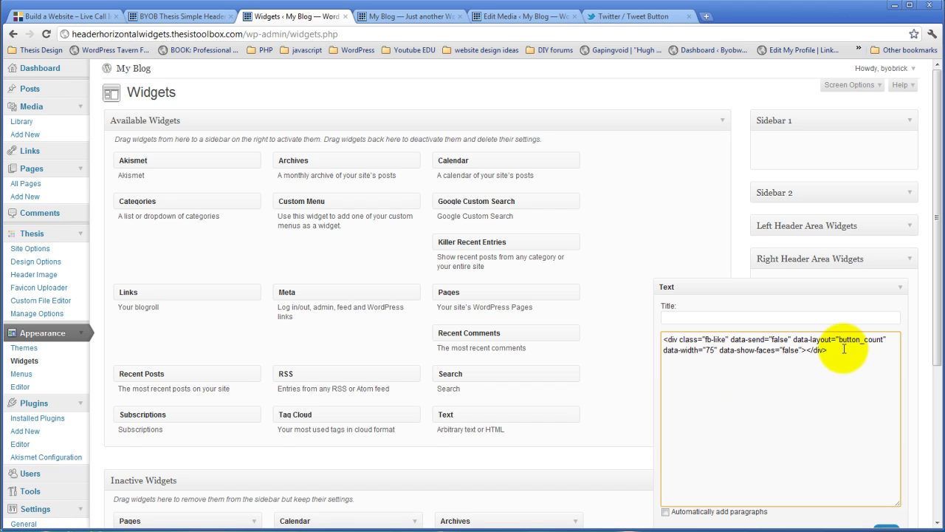
key(ctrl+v)
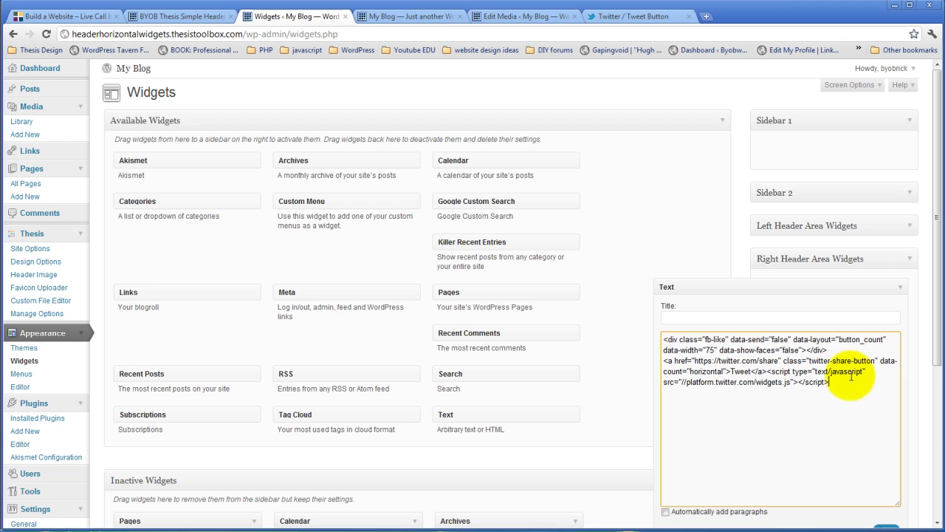
scroll(818, 381, down, 3)
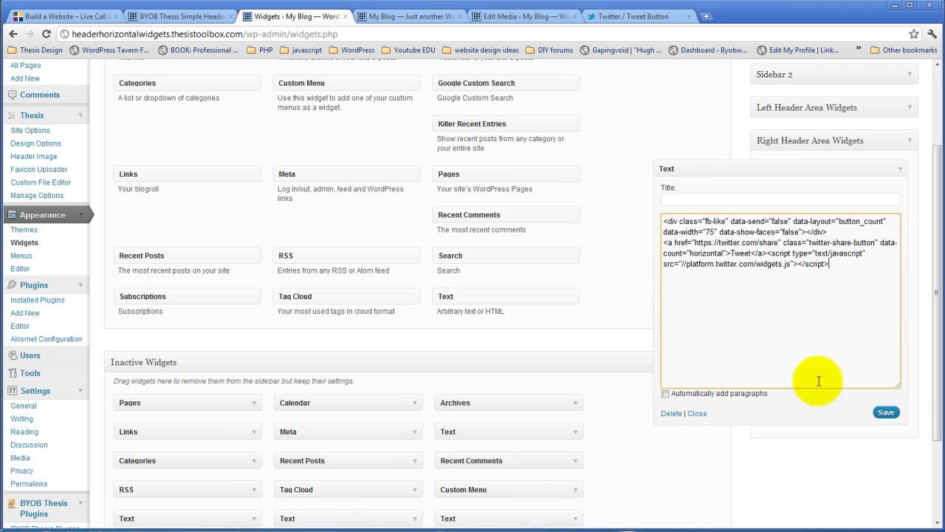
click(886, 412)
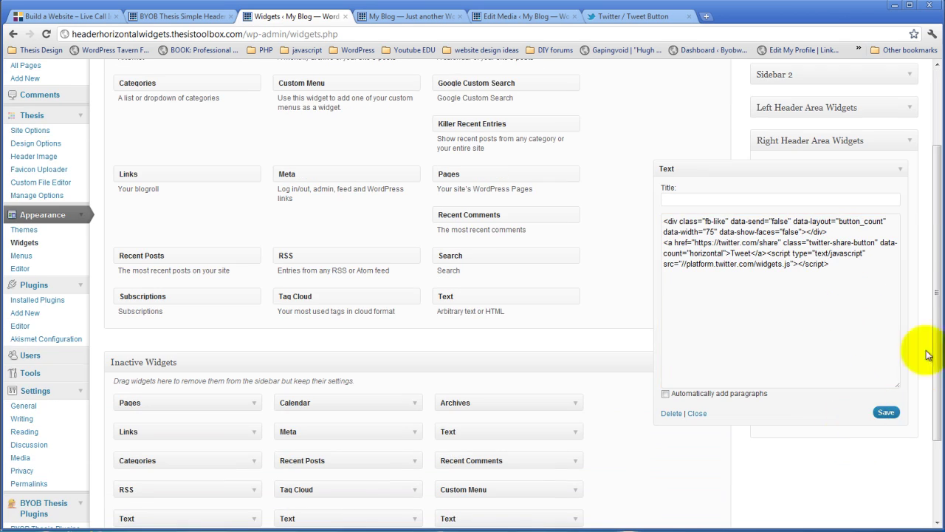
Step: Reload the Thesis Professor home page to show the Tweet button (count 0) beside Like
click(421, 16)
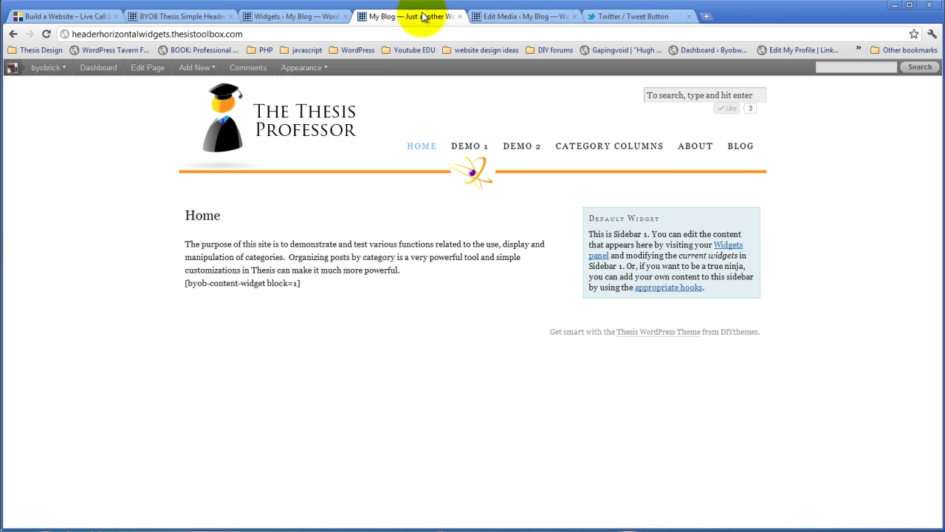
click(46, 34)
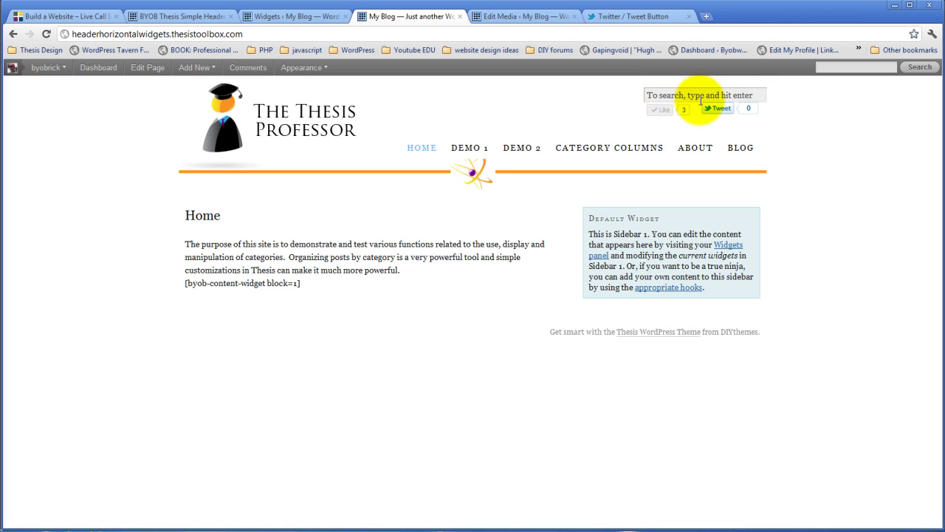
Step: Give the header search bar a 20-pixel bottom margin, save, and reload the home page
click(174, 17)
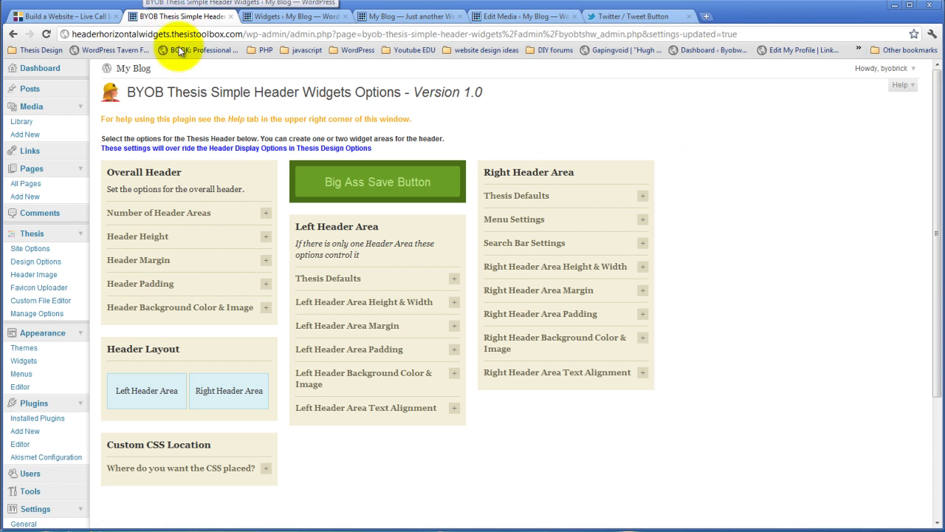
click(641, 246)
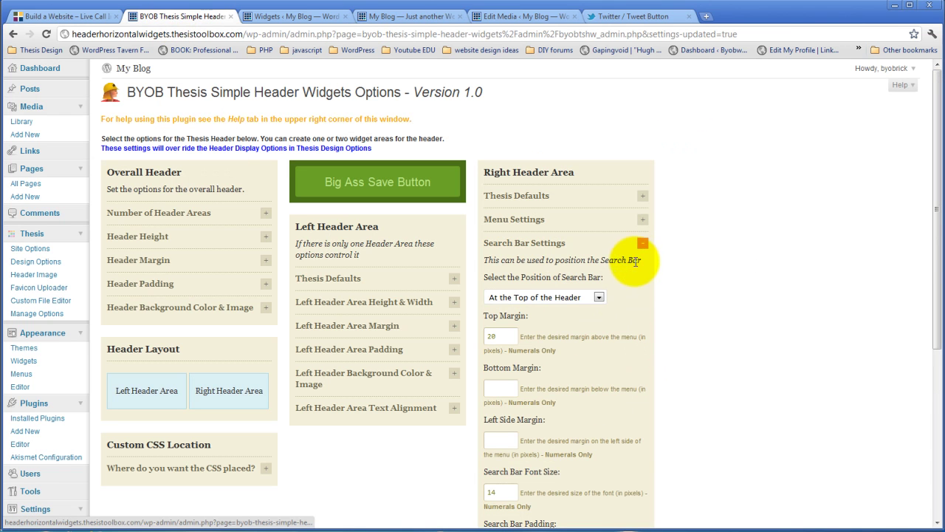
click(493, 388)
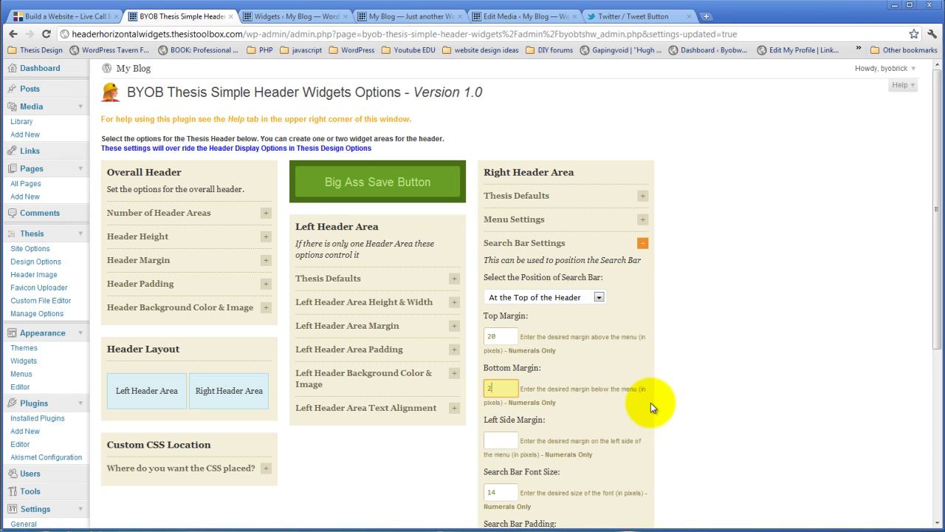
text(20)
click(414, 182)
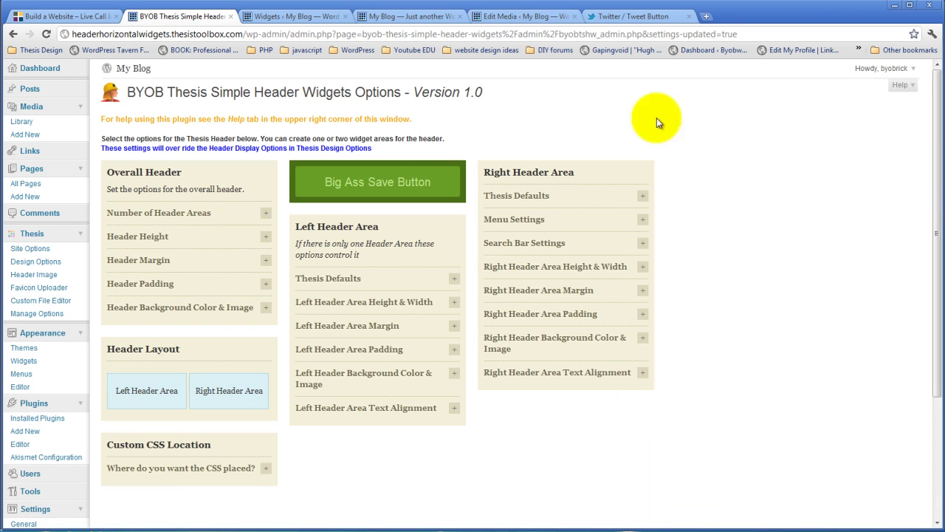
click(447, 17)
click(45, 34)
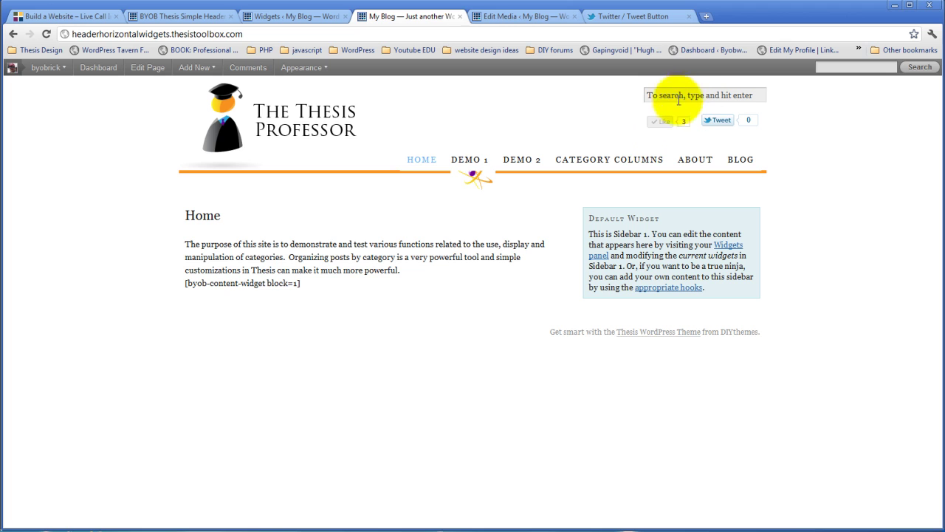
Step: Look over the widgets and home pages, then bring up the Edit Media page for atomic-border.png
click(285, 16)
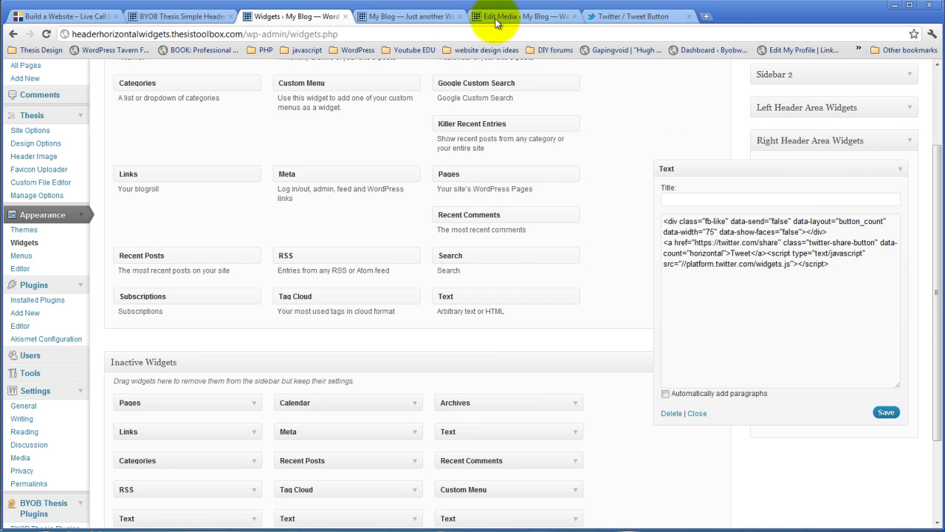
click(414, 16)
click(524, 16)
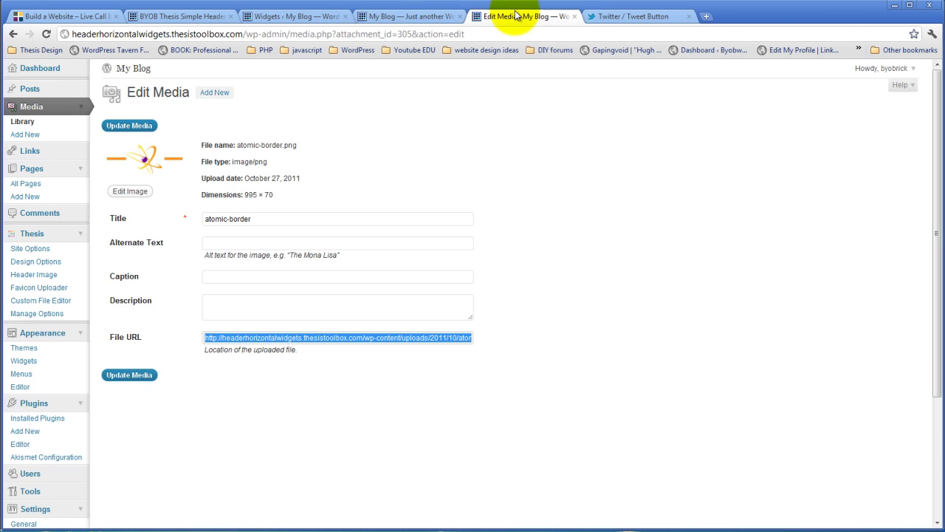
Step: Set the search bar's bottom margin to 10 in the header widget options and save
click(204, 16)
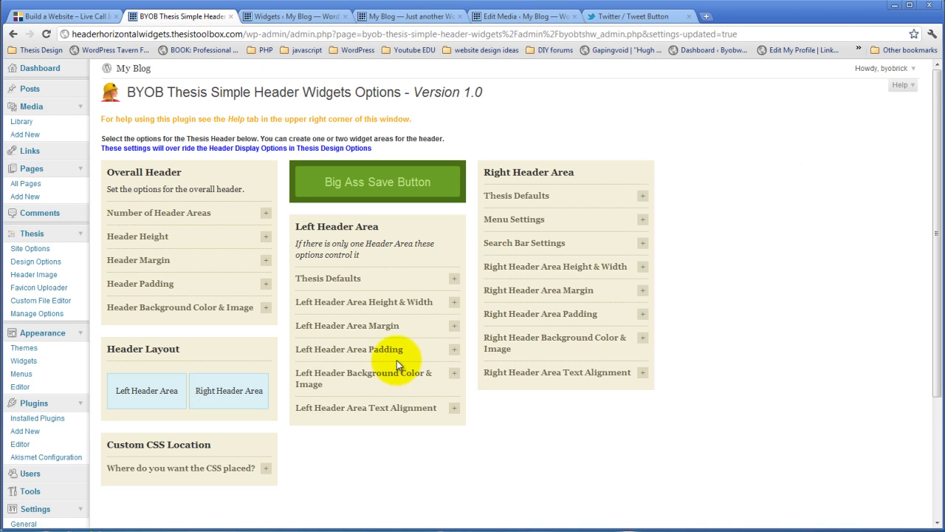
click(640, 245)
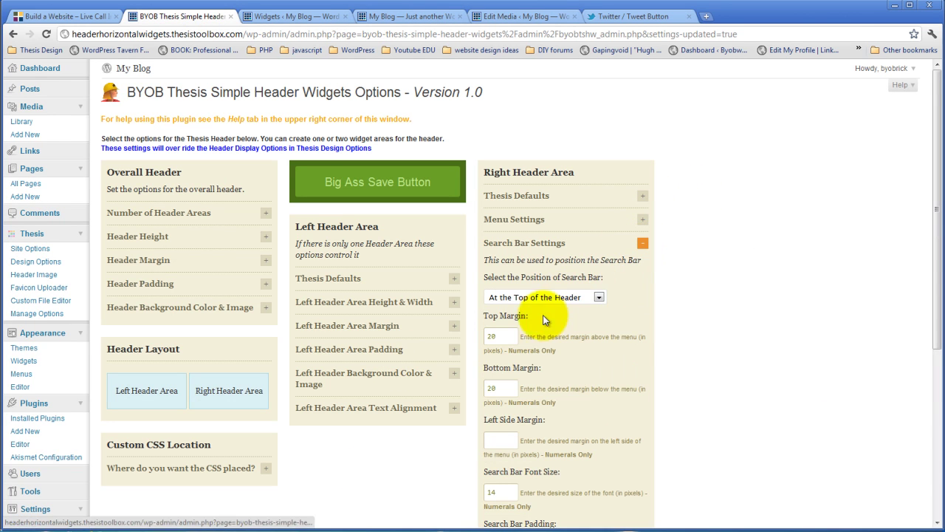
double_click(506, 383)
text(1)
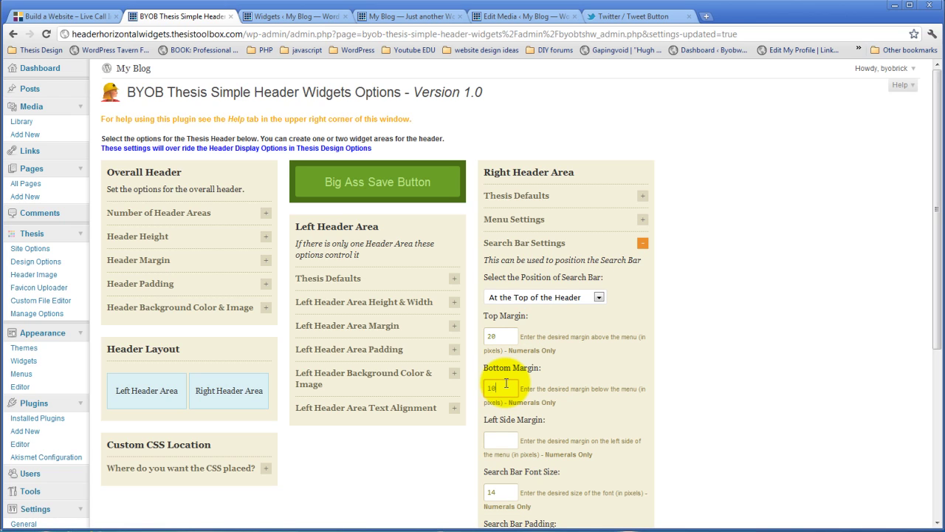
double_click(496, 336)
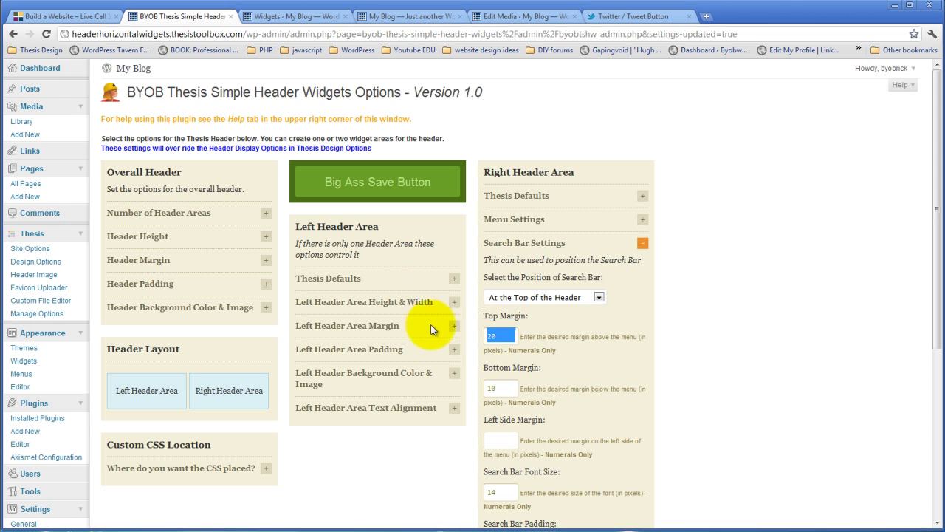
double_click(496, 336)
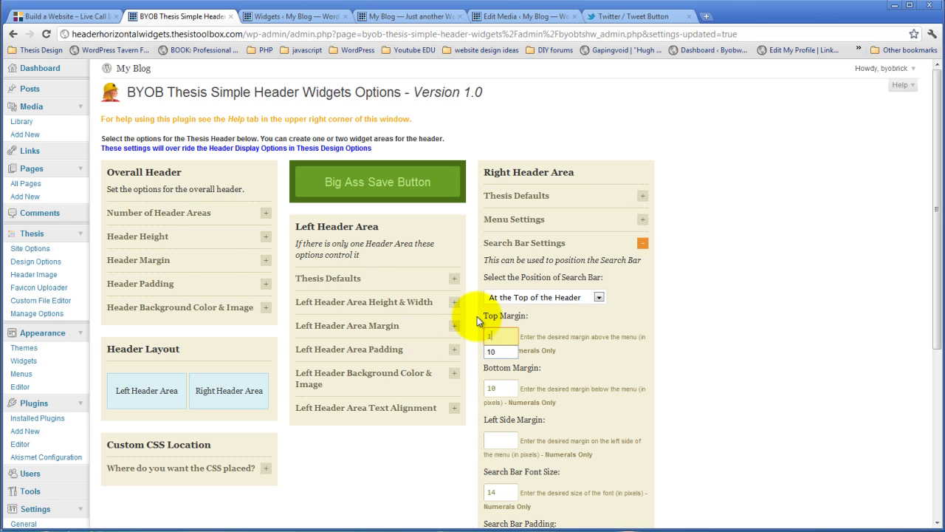
click(393, 186)
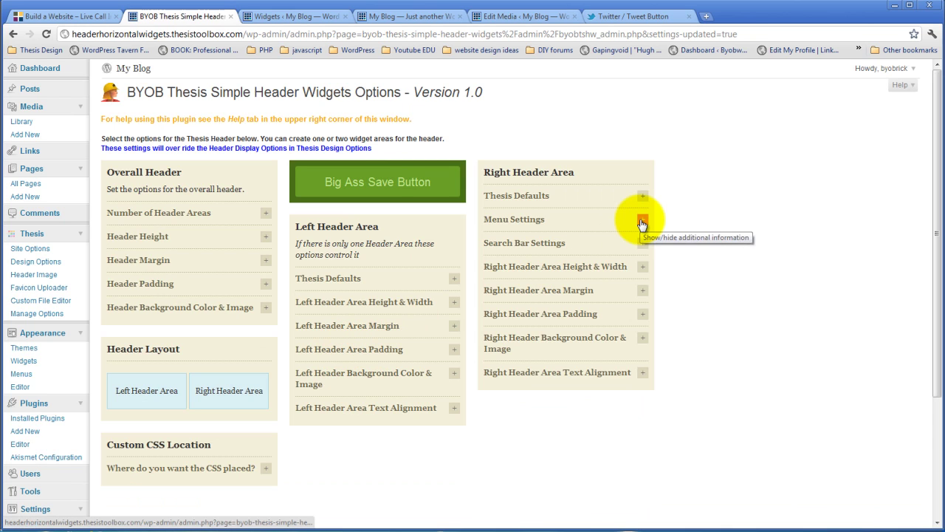
Step: Set the menu's top margin to 14 and save the header widget options
click(642, 221)
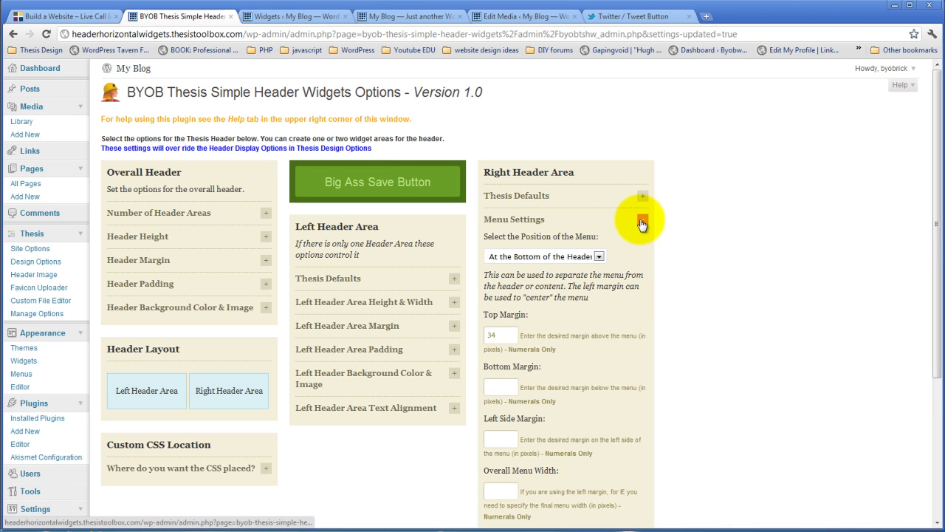
click(491, 335)
key(Down)
text(1)
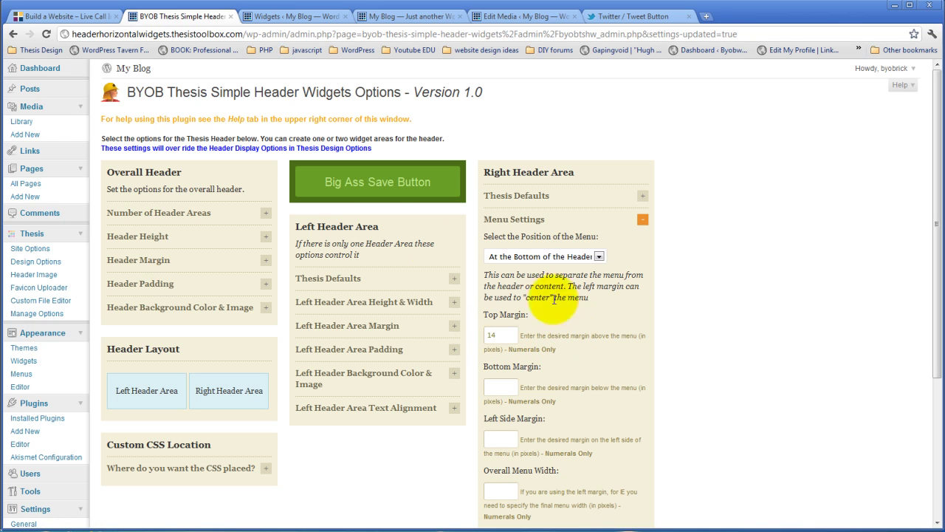
click(379, 181)
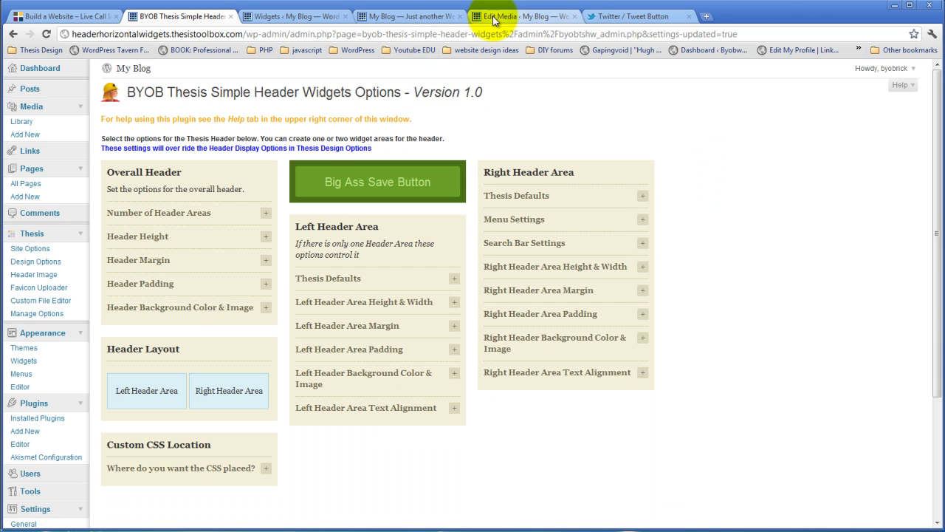
Step: Reload the Thesis Professor home page to view the menu spaced below the Like and Tweet buttons
click(369, 15)
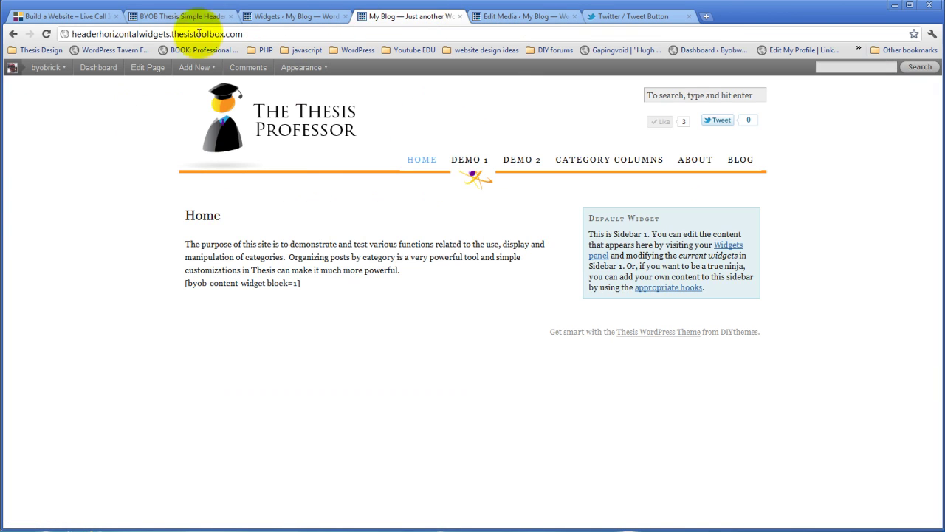
click(45, 34)
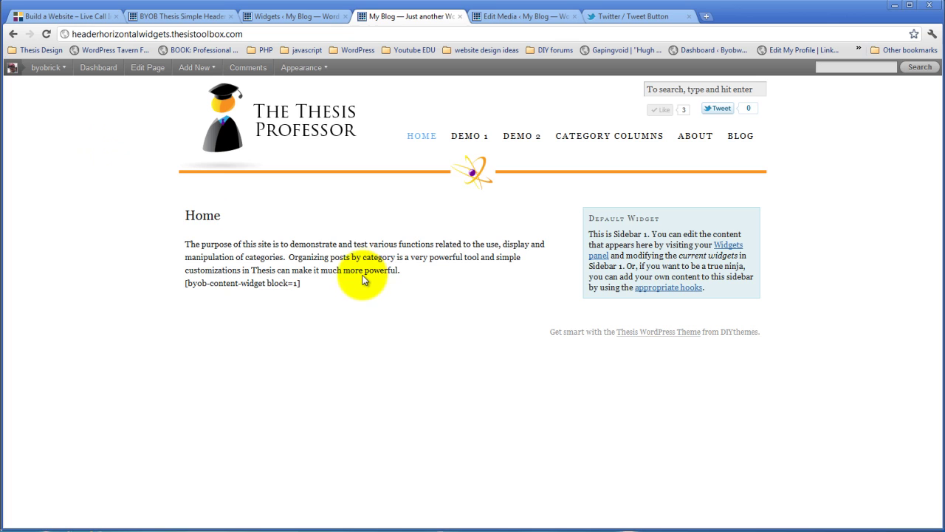
click(662, 110)
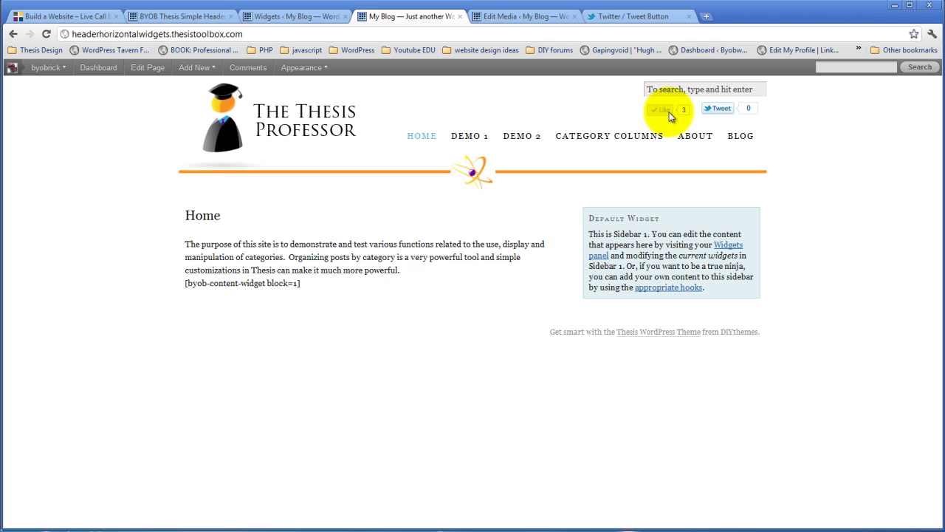
Step: Add style="top:-3;" to the Facebook Like div in the Right Header Area Text widget and save
click(313, 17)
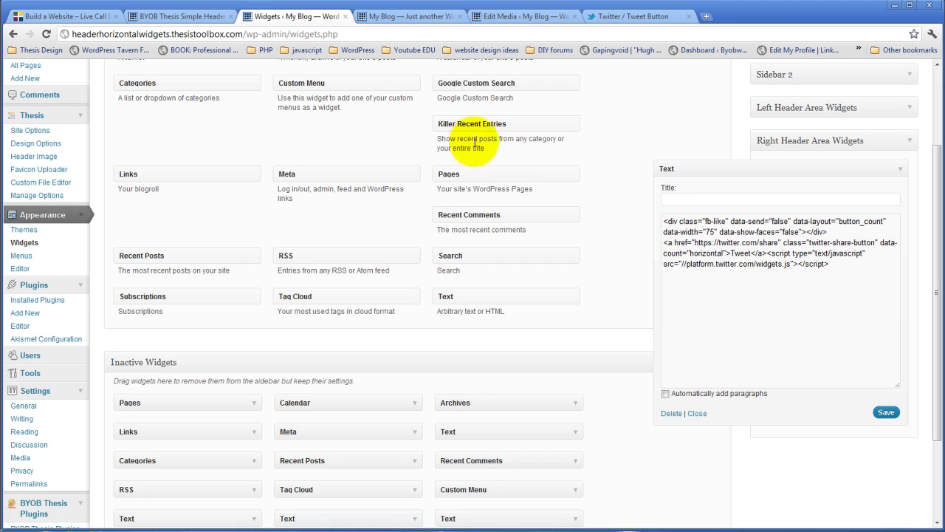
click(803, 232)
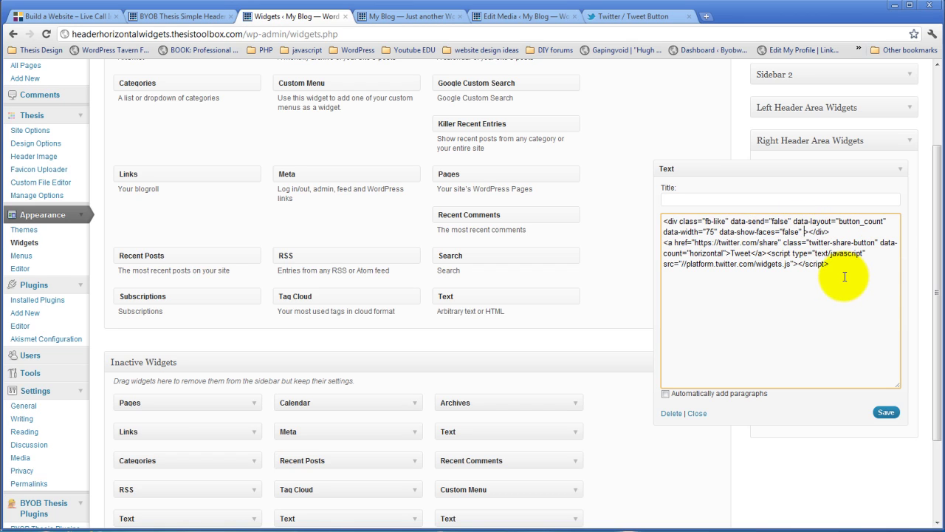
text(style="top:-3;)
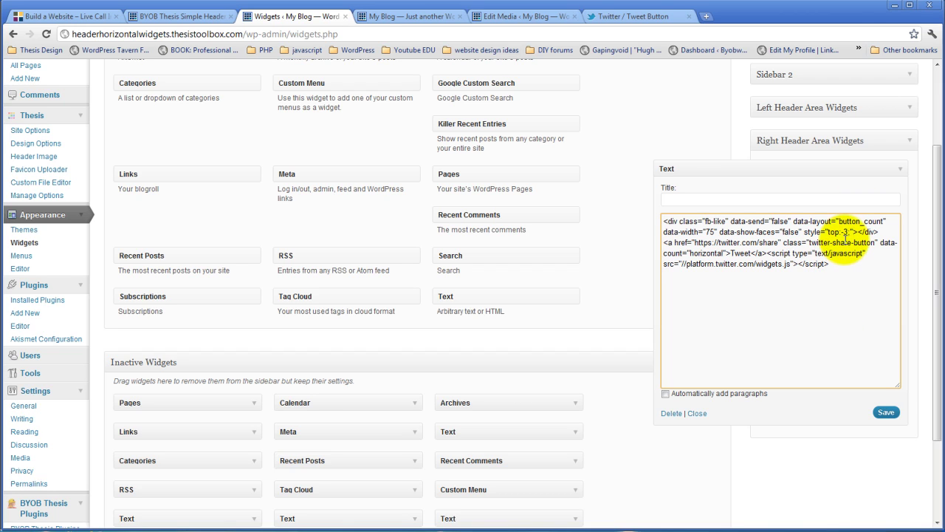
click(886, 412)
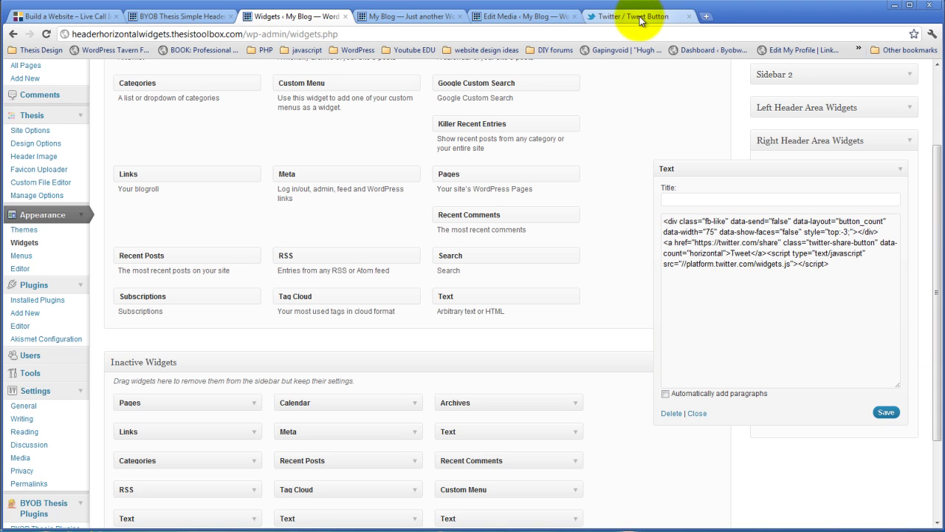
Step: Reload the site, then correct the Like div's style to top:-3px; and save the widget
click(417, 21)
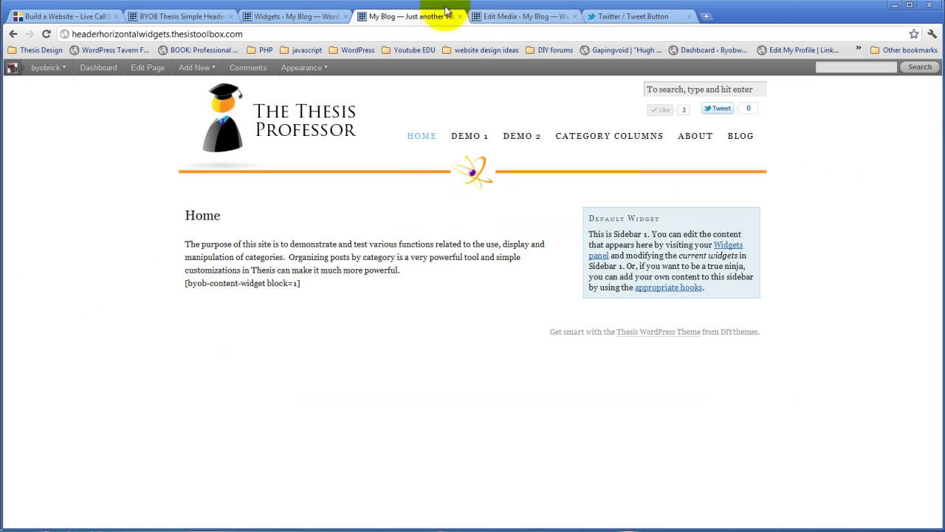
click(46, 34)
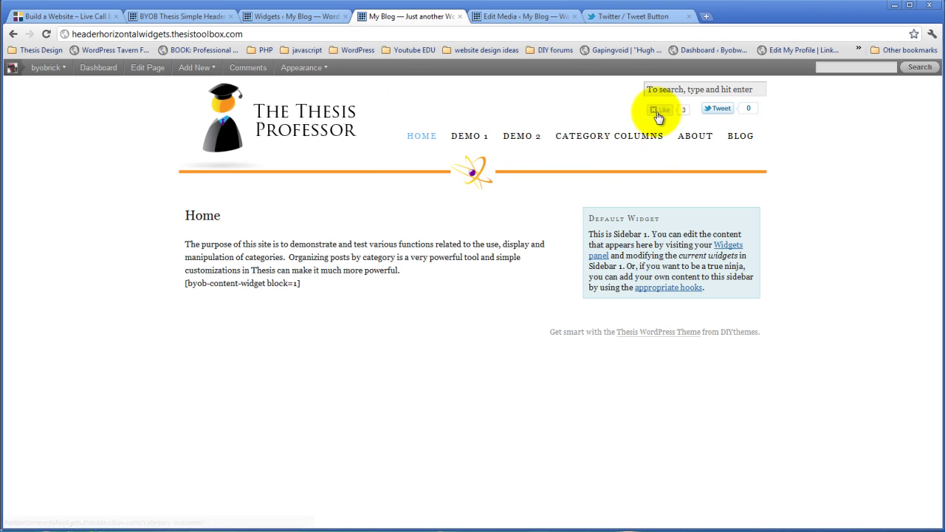
click(292, 18)
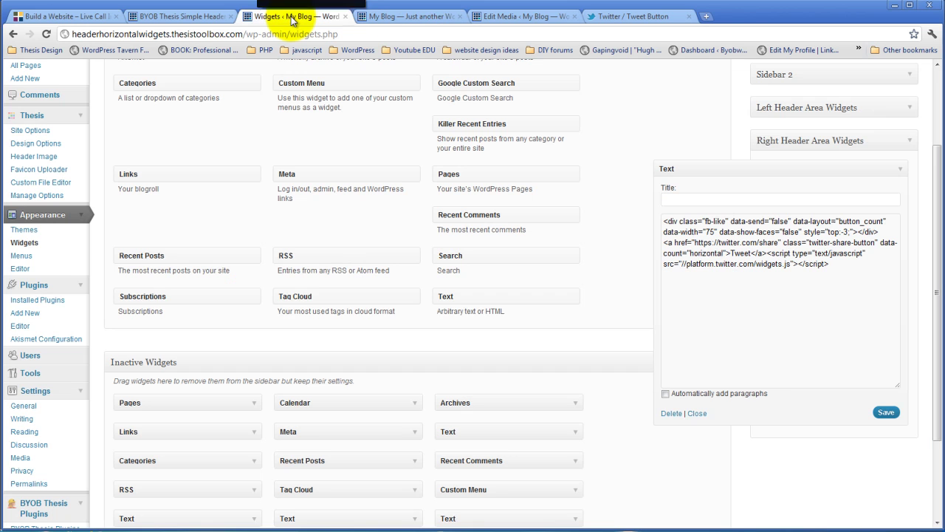
click(851, 232)
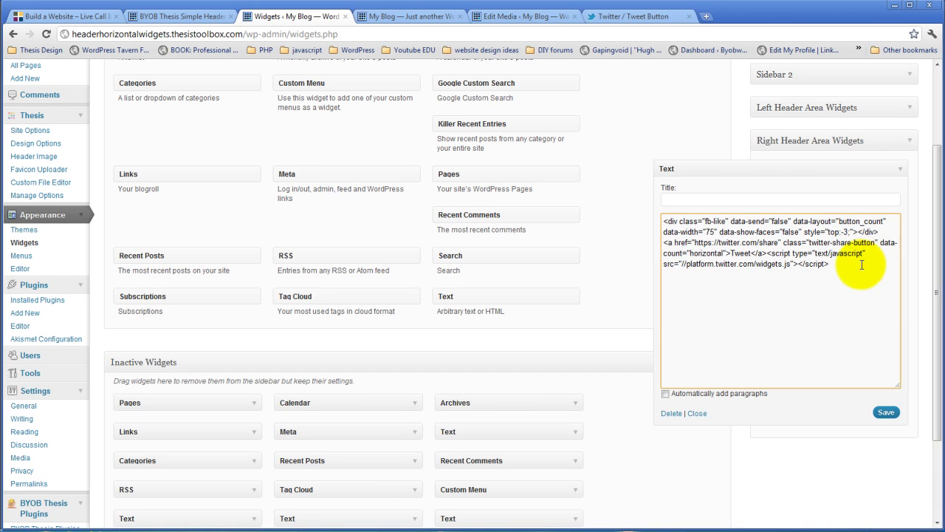
text(px;)
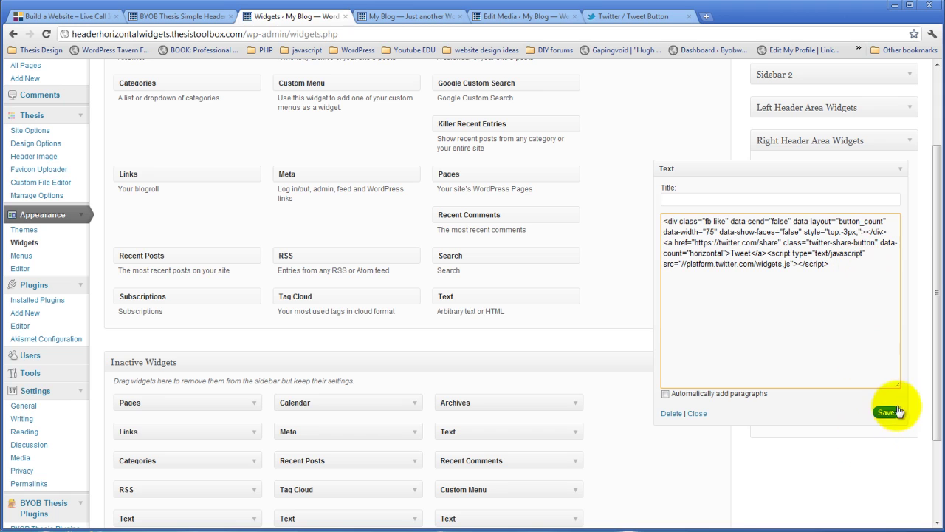
click(886, 412)
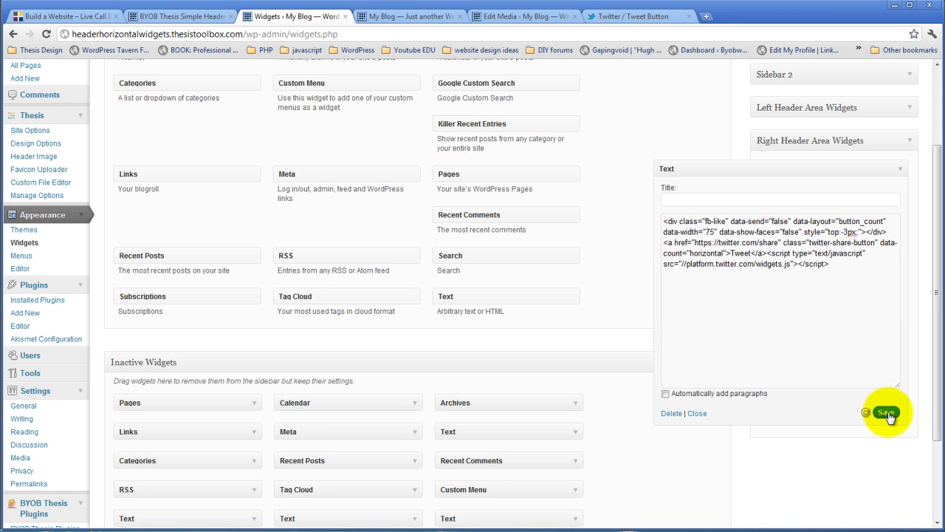
click(424, 16)
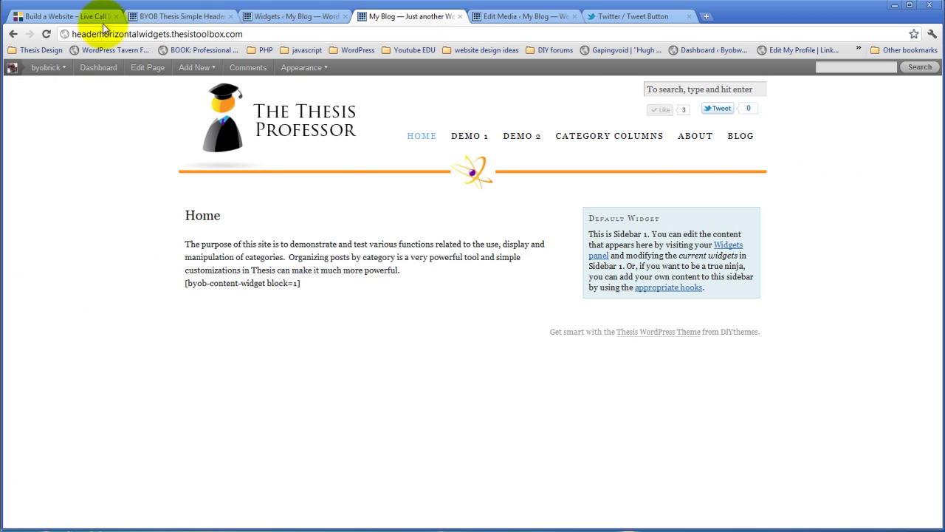
click(44, 34)
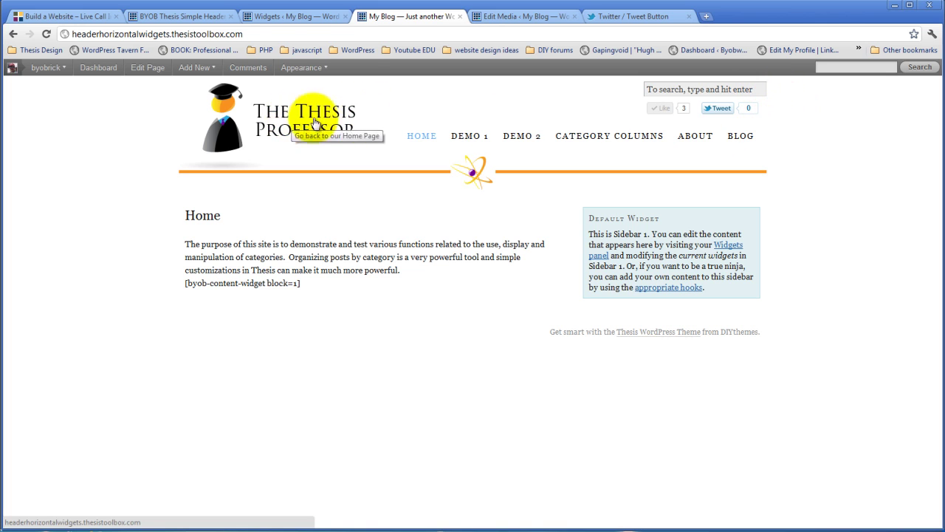
click(522, 139)
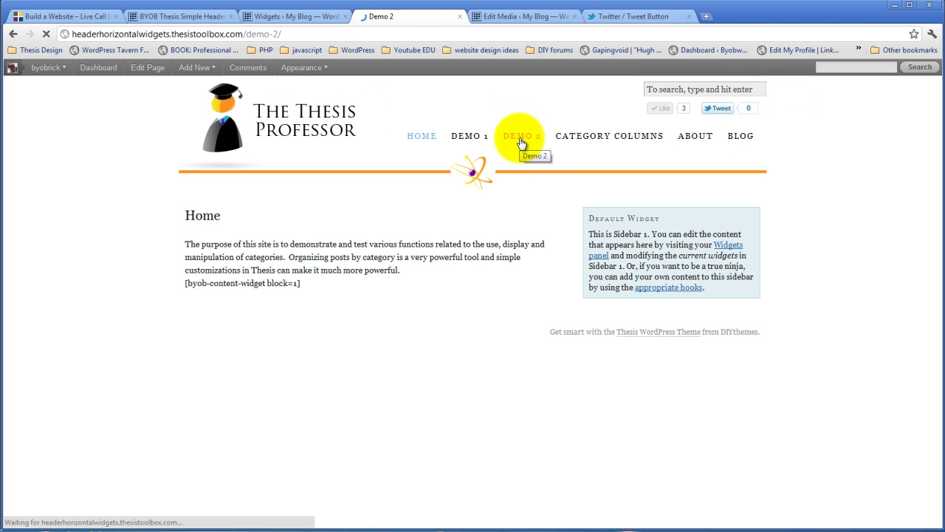
click(302, 131)
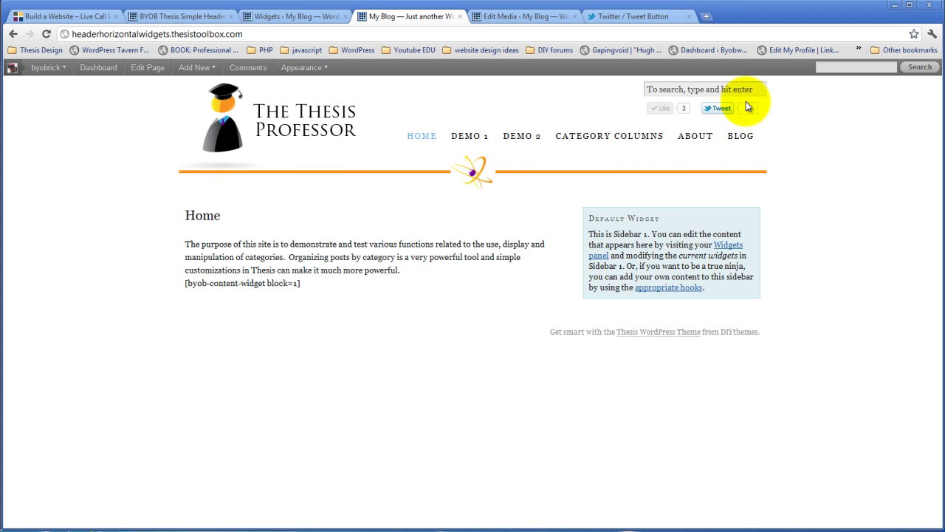
click(760, 88)
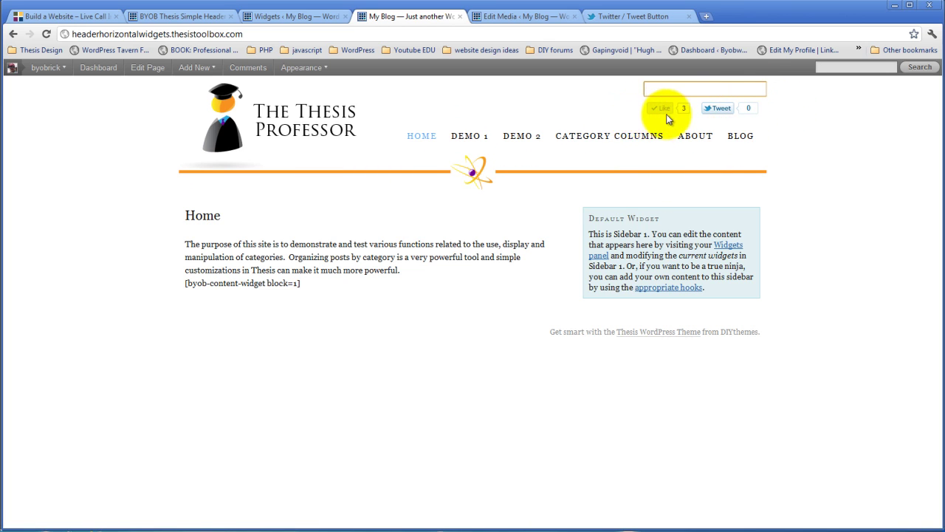
click(827, 129)
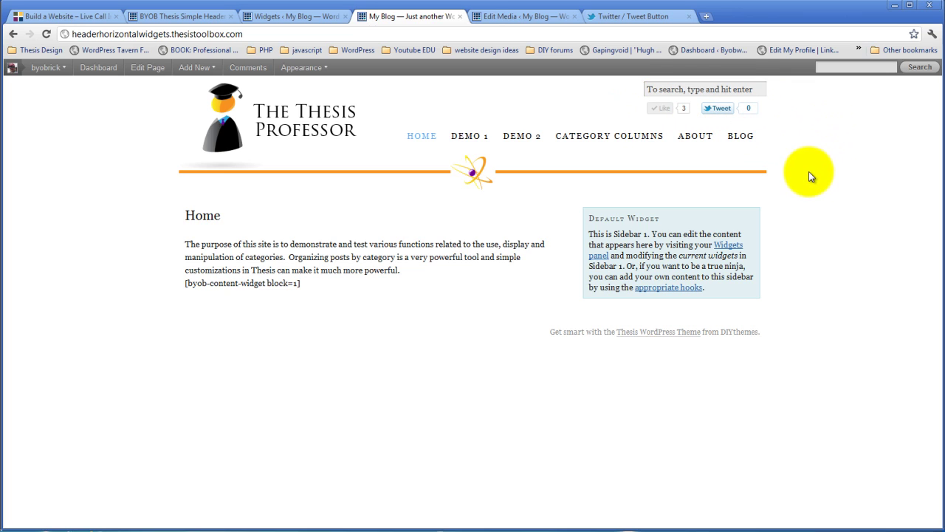